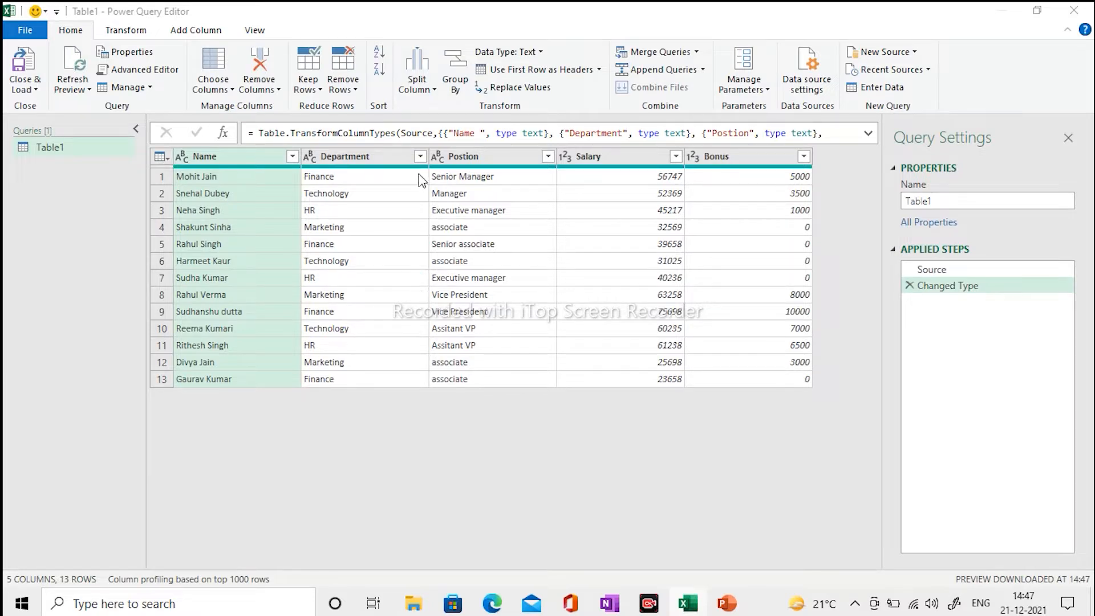
Filter the Postion column to keep only rows with the value Manager.
{"action": "left_click", "coordinate": [547, 157]}
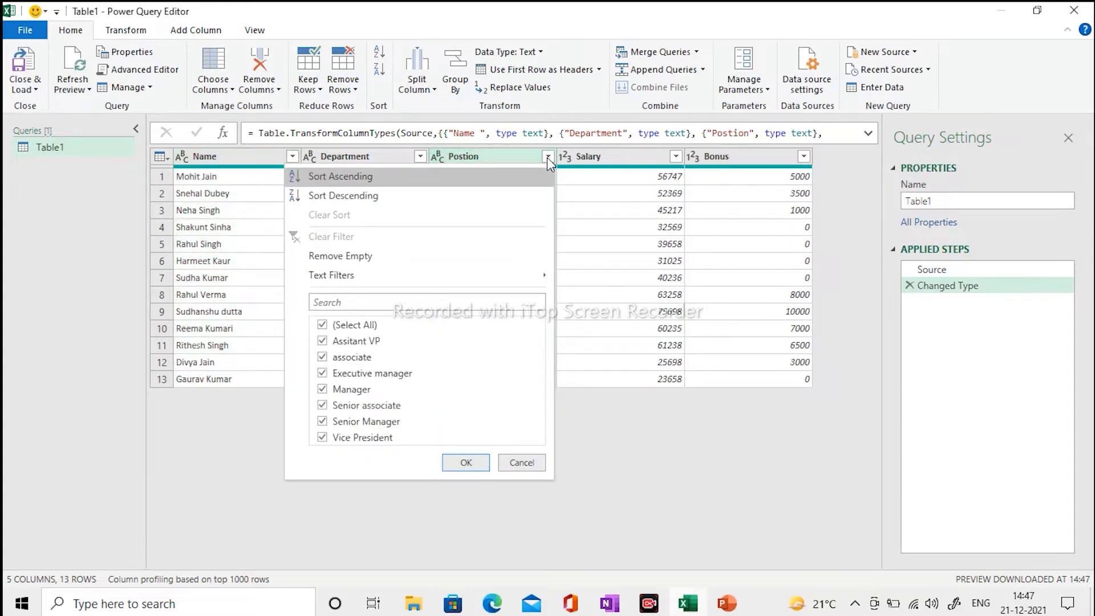
{"action": "left_click", "coordinate": [323, 326]}
{"action": "left_click", "coordinate": [322, 390]}
{"action": "left_click", "coordinate": [466, 462]}
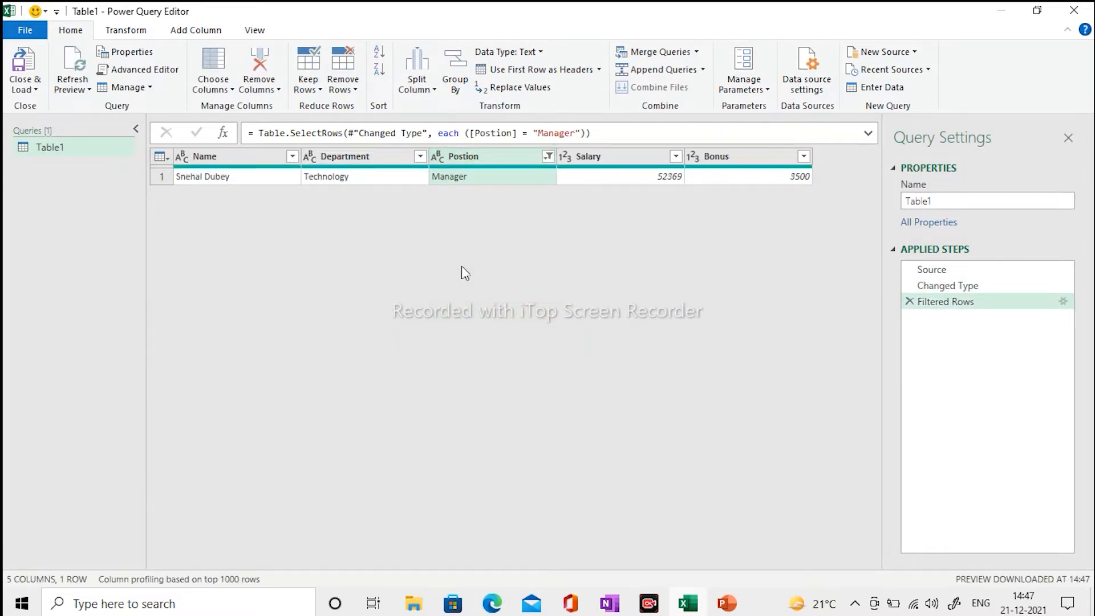
Reset the Postion column filter so that all position values are selected.
{"action": "left_click", "coordinate": [548, 158]}
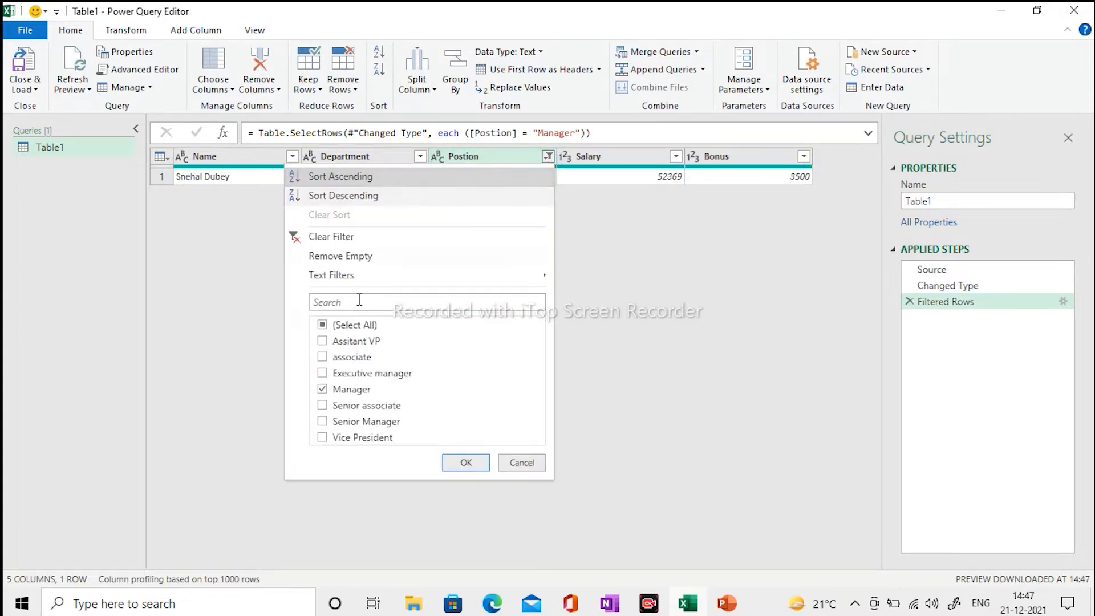
{"action": "left_click", "coordinate": [323, 326]}
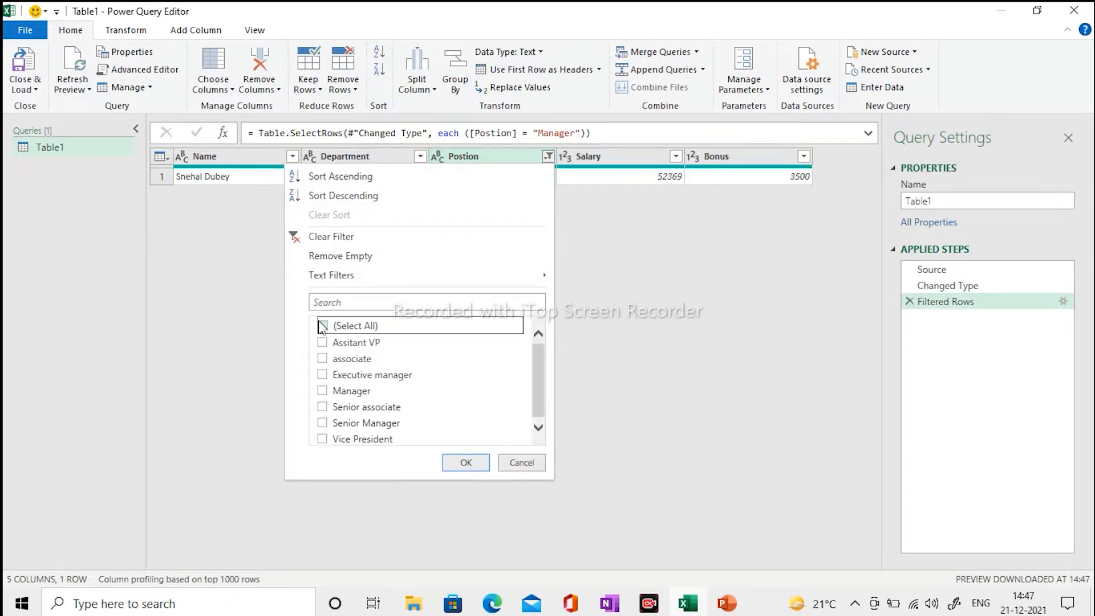
{"action": "left_click", "coordinate": [462, 462]}
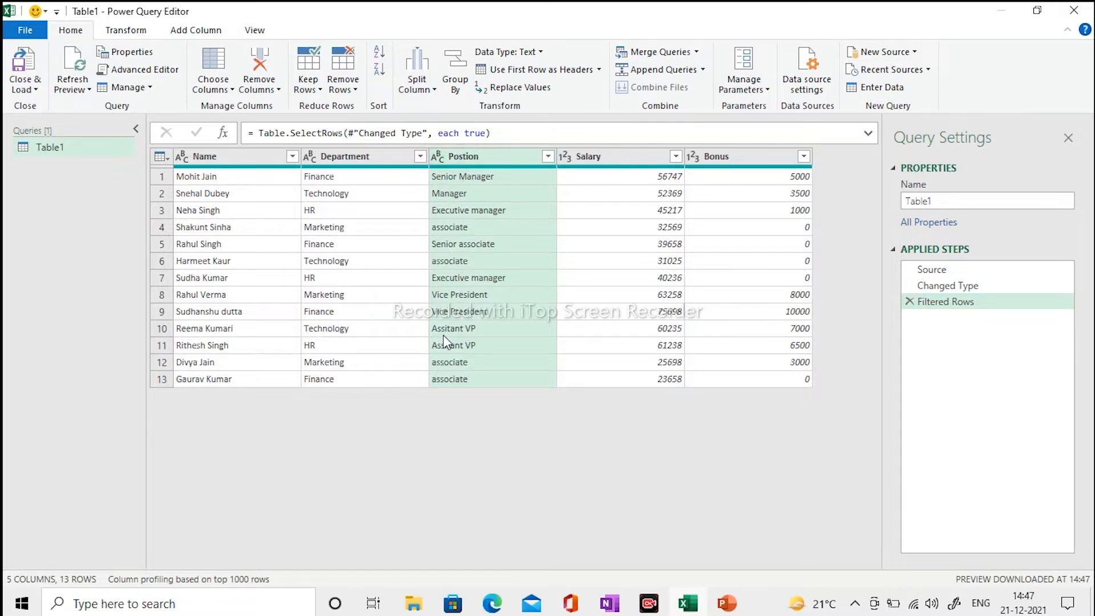
Apply a text filter to the Postion column that keeps rows containing "Manager".
{"action": "left_click", "coordinate": [548, 157]}
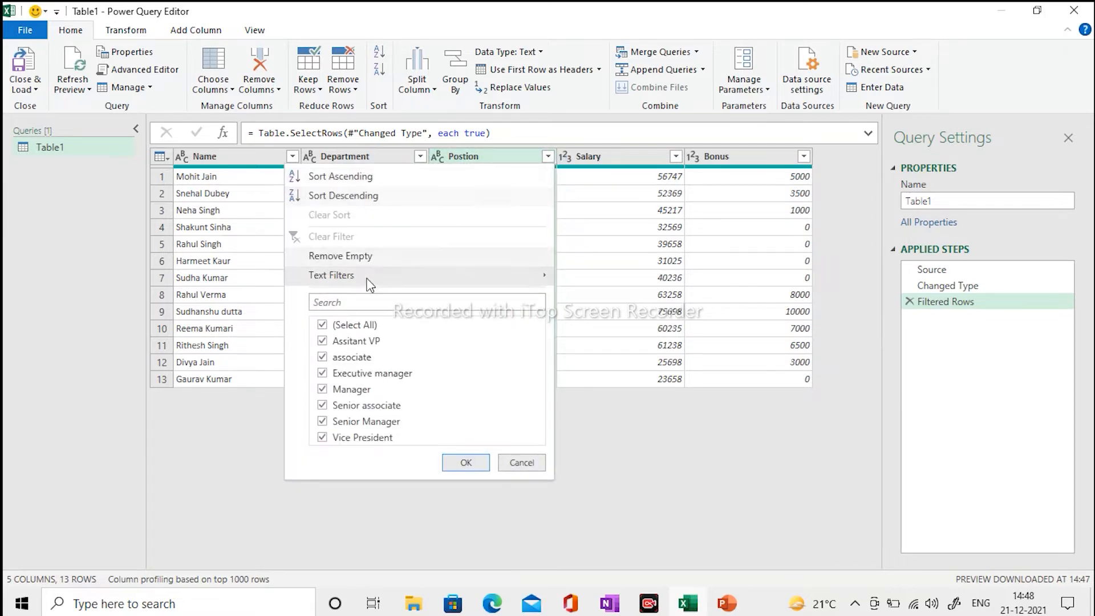
{"action": "mouse_move", "coordinate": [368, 279]}
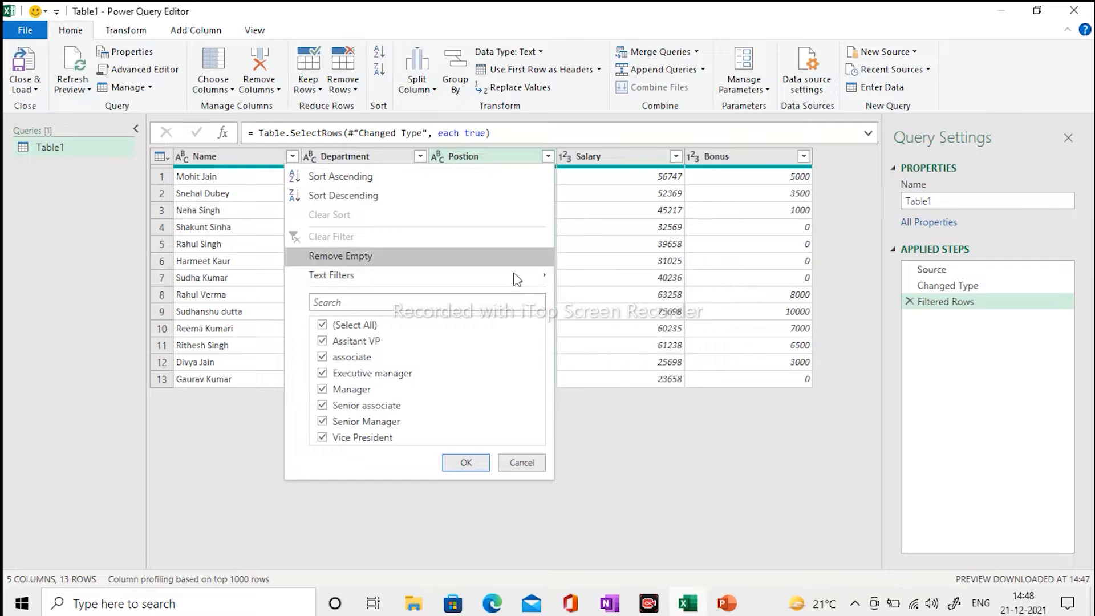
{"action": "mouse_move", "coordinate": [506, 279]}
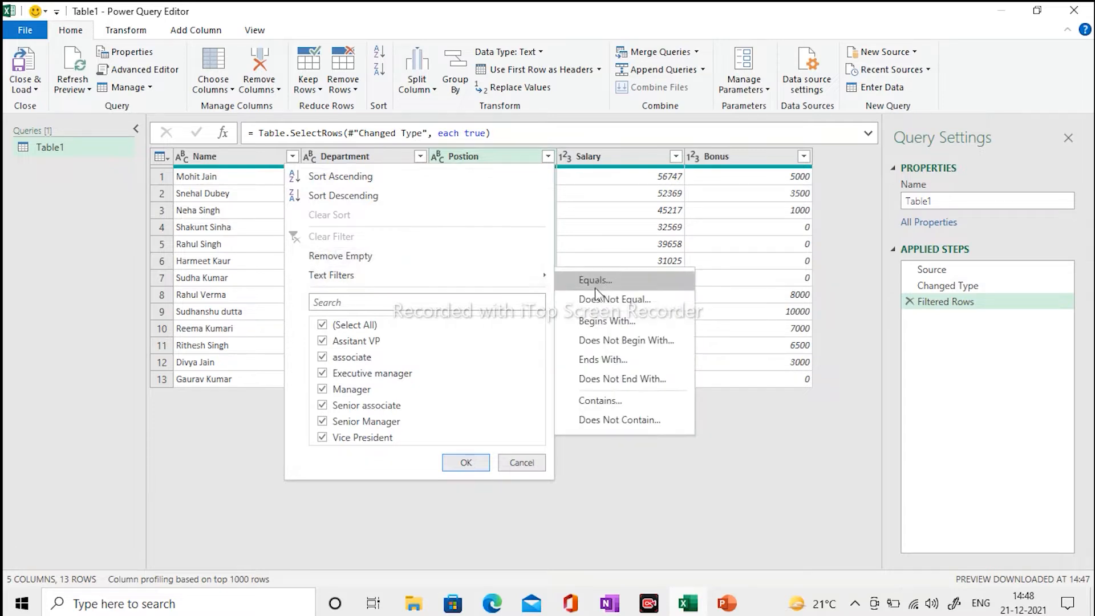
{"action": "left_click", "coordinate": [599, 402]}
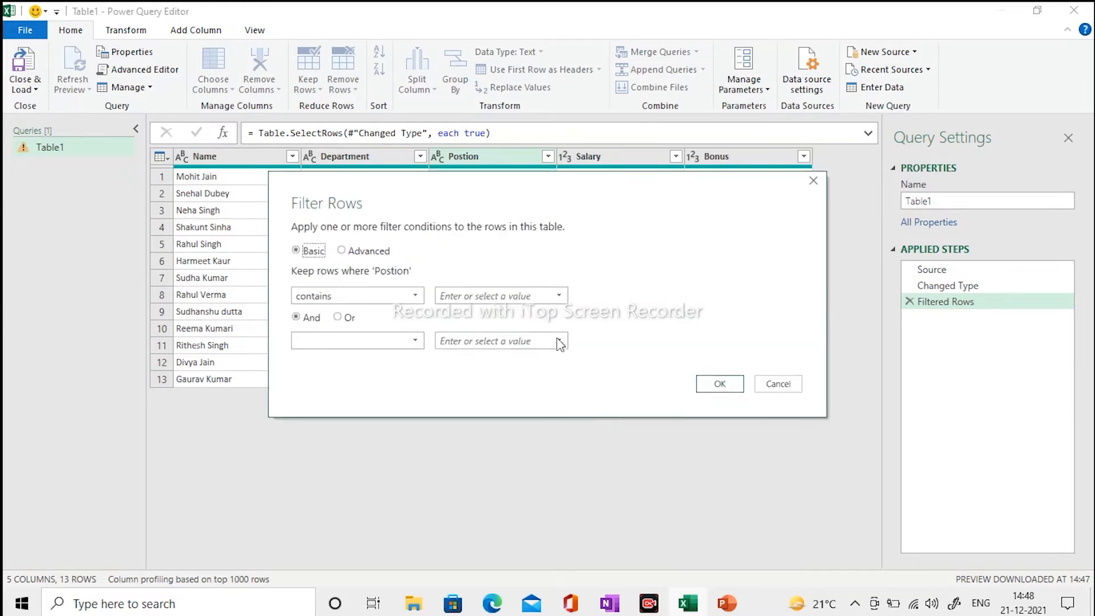
{"action": "left_click", "coordinate": [561, 295]}
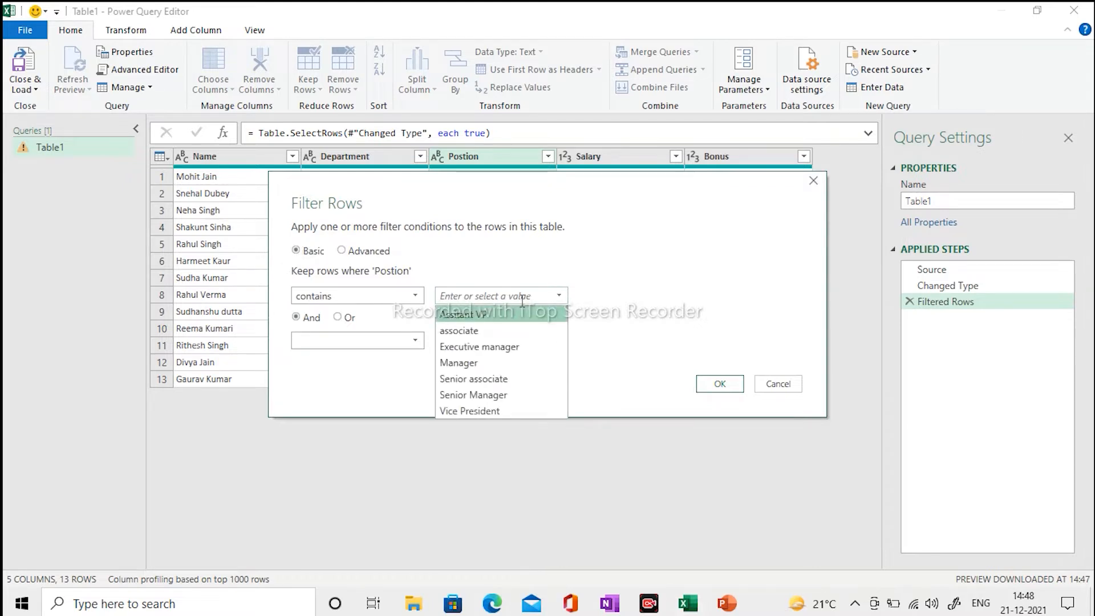
{"action": "left_click", "coordinate": [467, 364]}
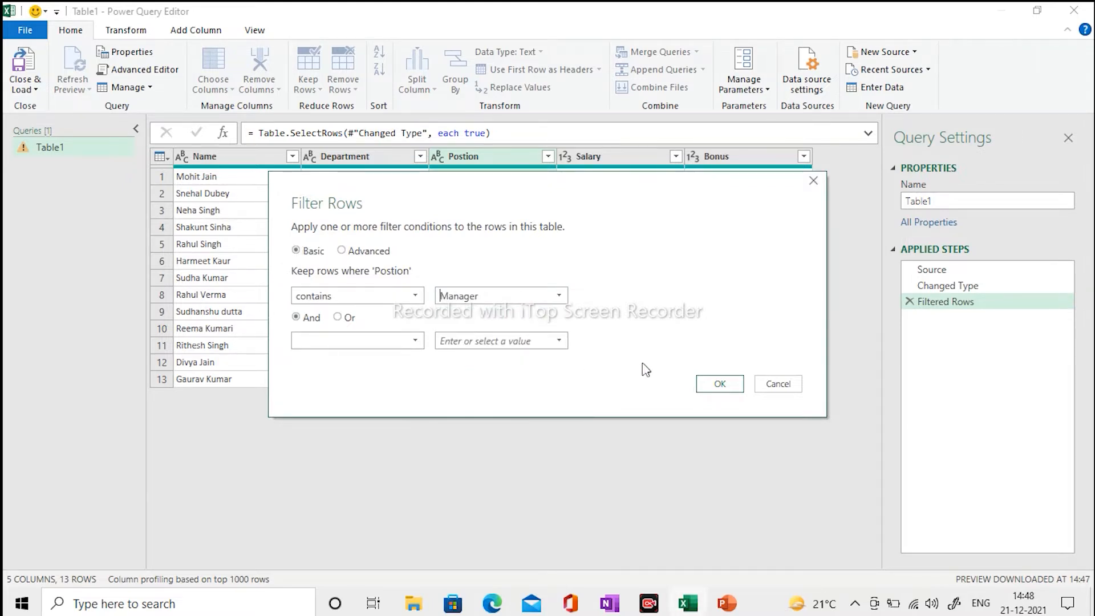
{"action": "left_click", "coordinate": [719, 383]}
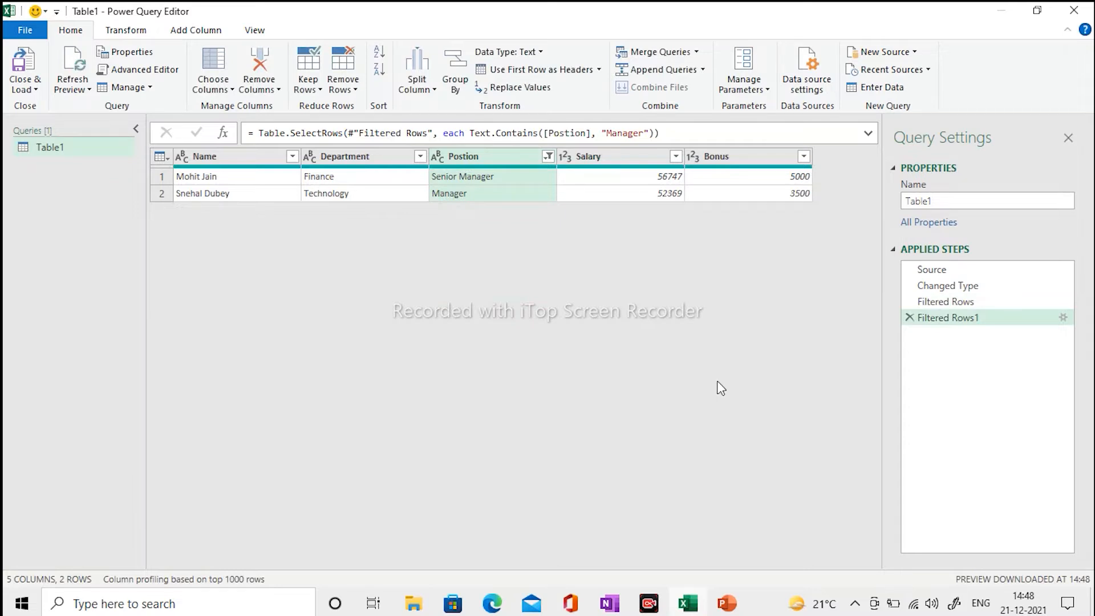
Delete the Filtered Rows1 and Filtered Rows steps from the query's applied steps.
{"action": "left_click", "coordinate": [946, 301]}
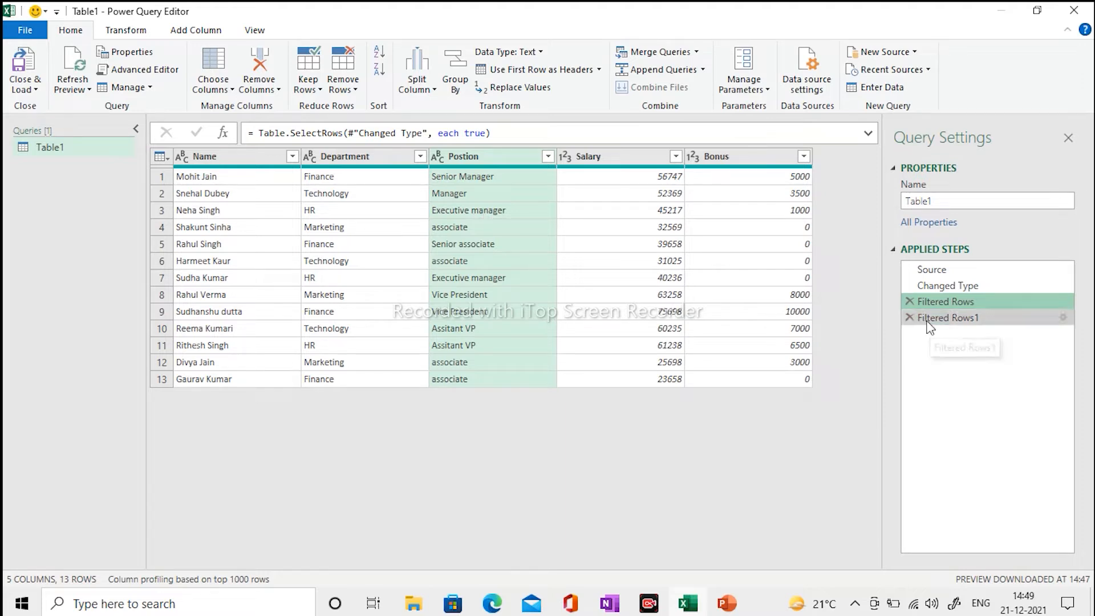
{"action": "left_click", "coordinate": [910, 317]}
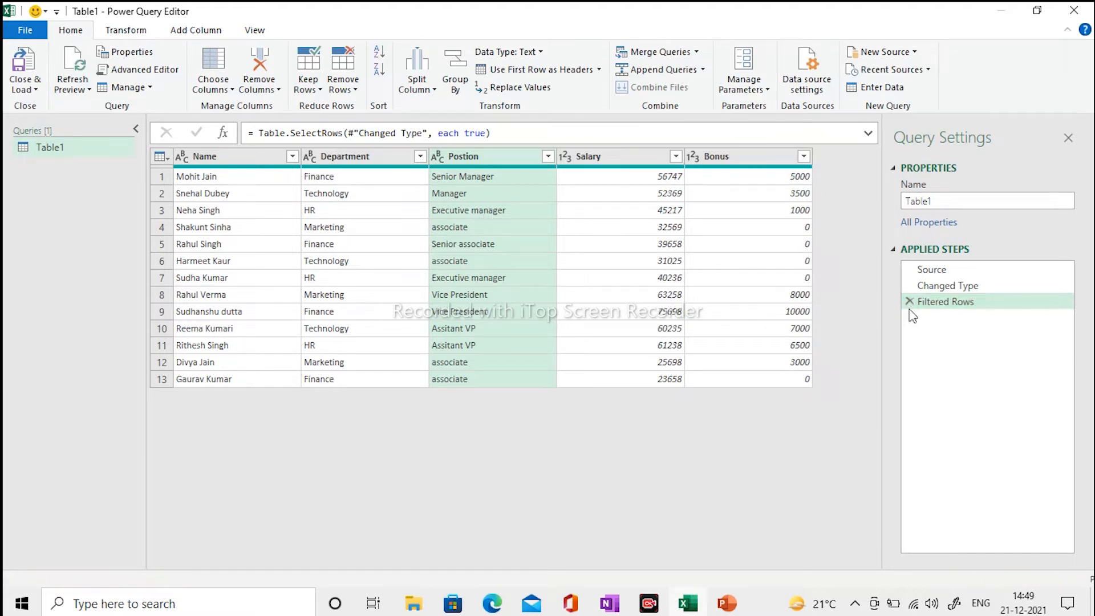
{"action": "left_click", "coordinate": [910, 302]}
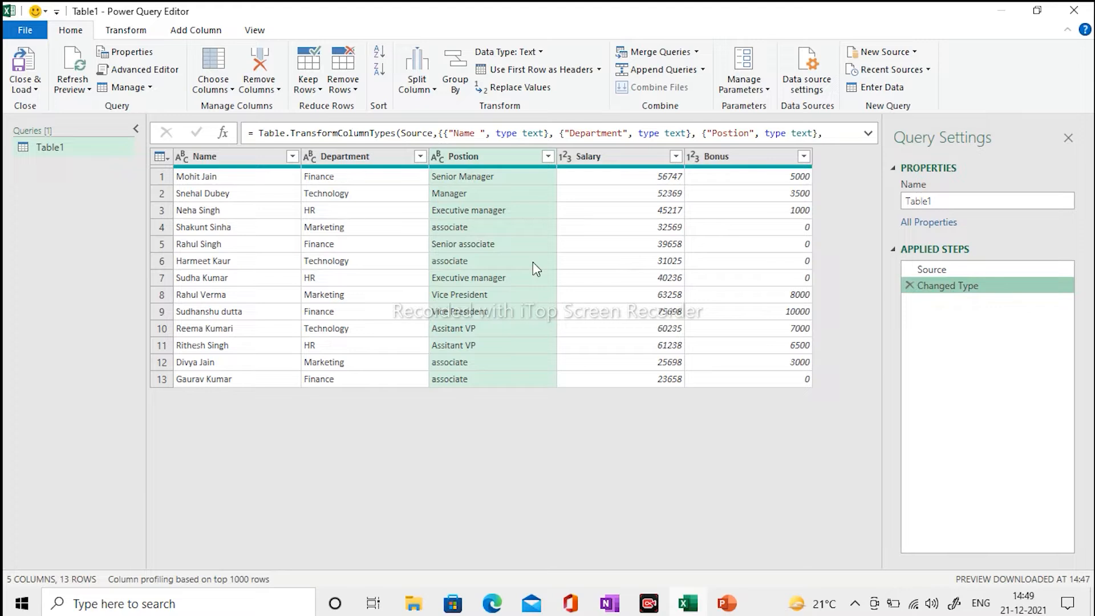
Format the Postion column's text with Capitalize Each Word.
{"action": "left_click", "coordinate": [126, 31]}
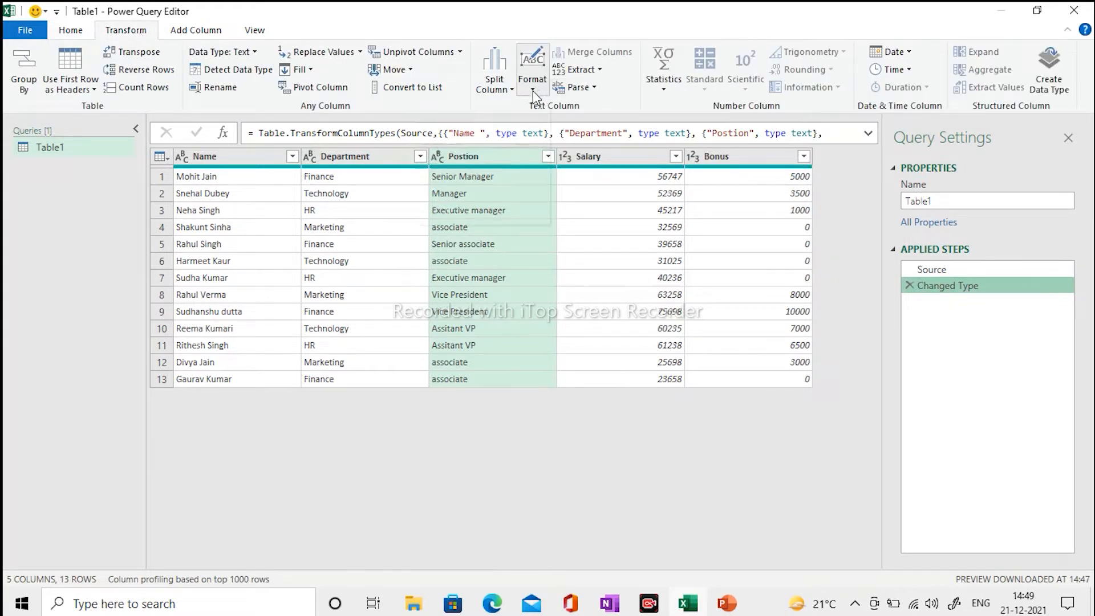
{"action": "left_click", "coordinate": [532, 74]}
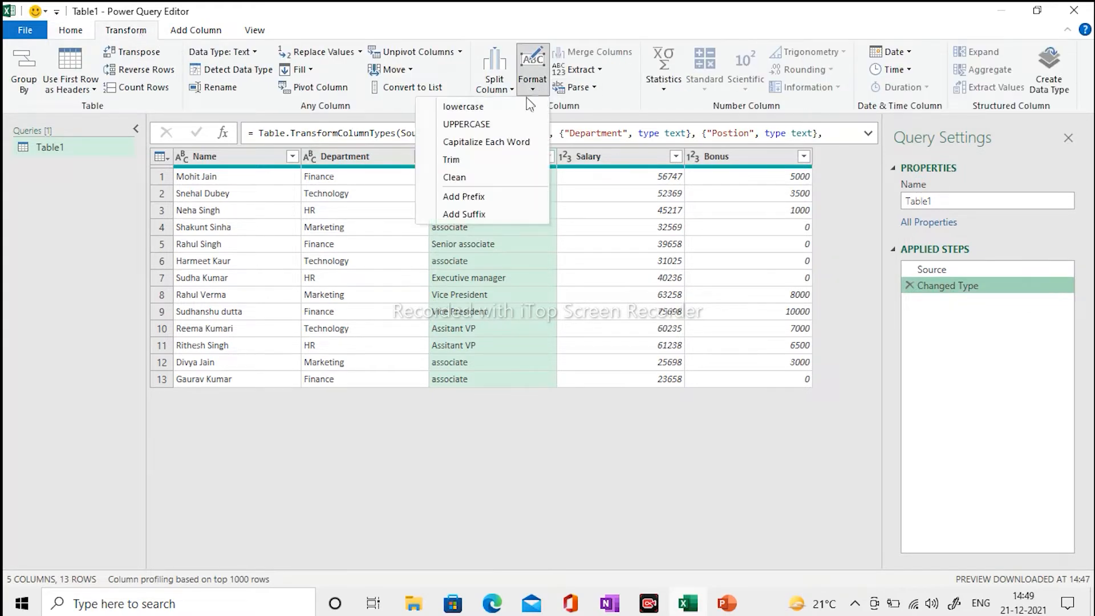
{"action": "left_click", "coordinate": [478, 144]}
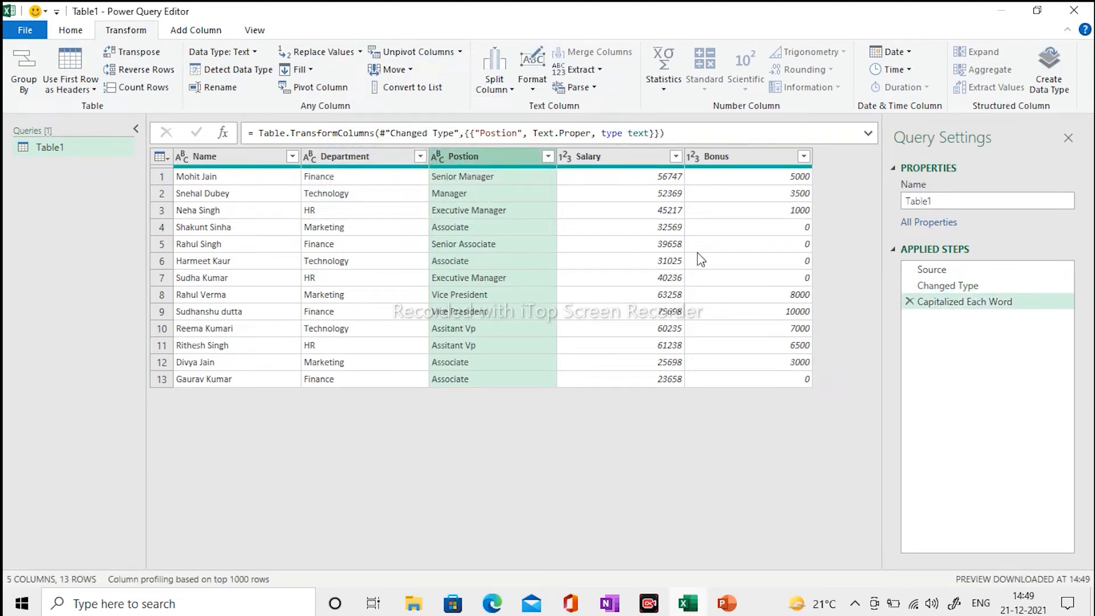
Filter the capitalized Postion column with a Contains text filter for "Manager".
{"action": "left_click", "coordinate": [549, 156]}
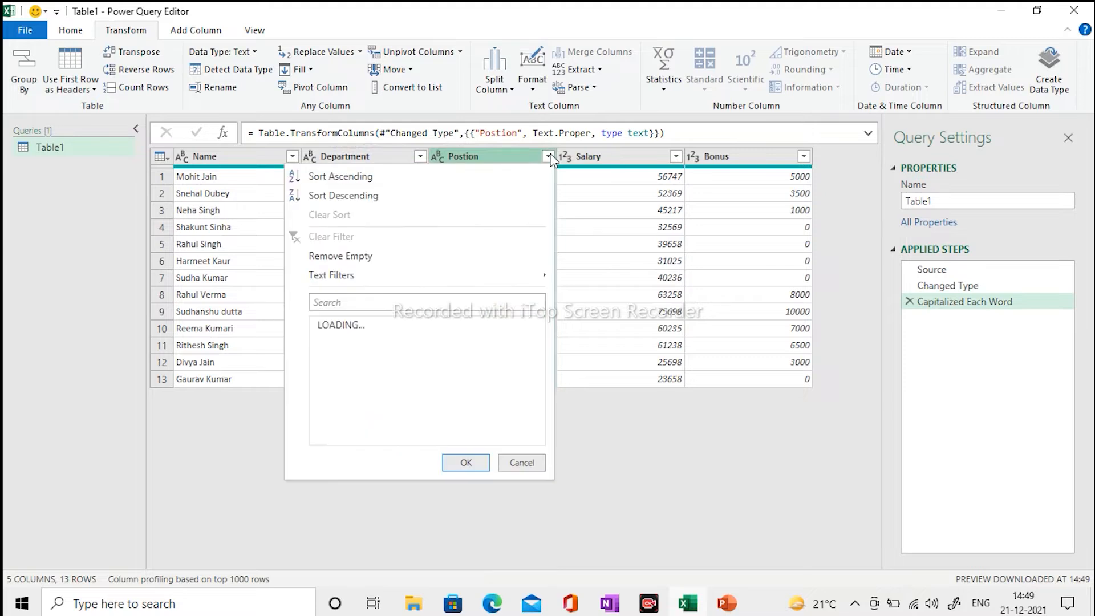
{"action": "mouse_move", "coordinate": [530, 276]}
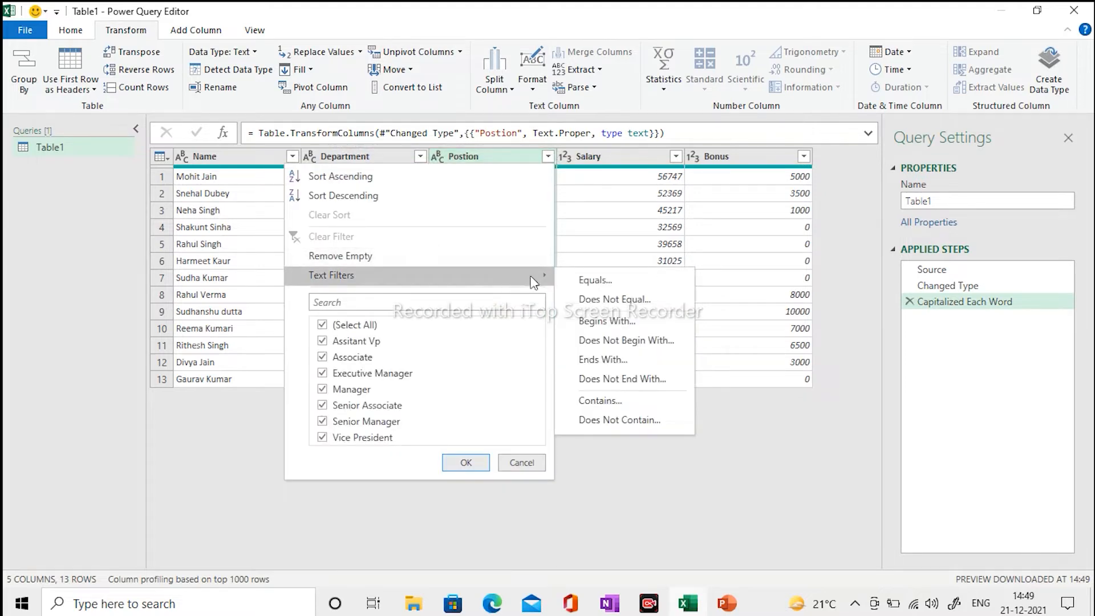
{"action": "left_click", "coordinate": [593, 402]}
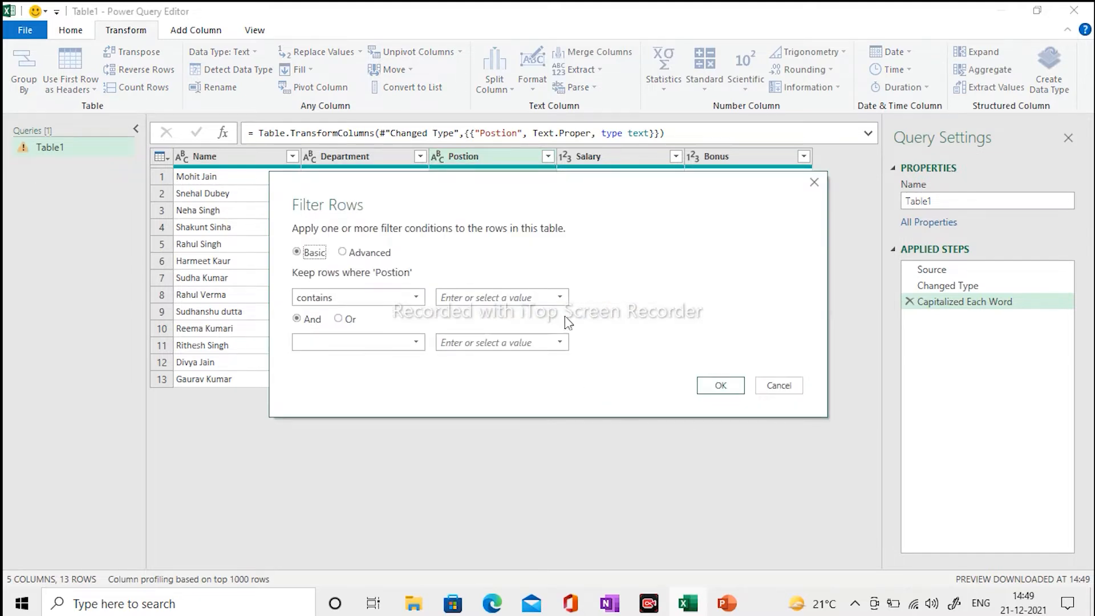
{"action": "left_click", "coordinate": [560, 297]}
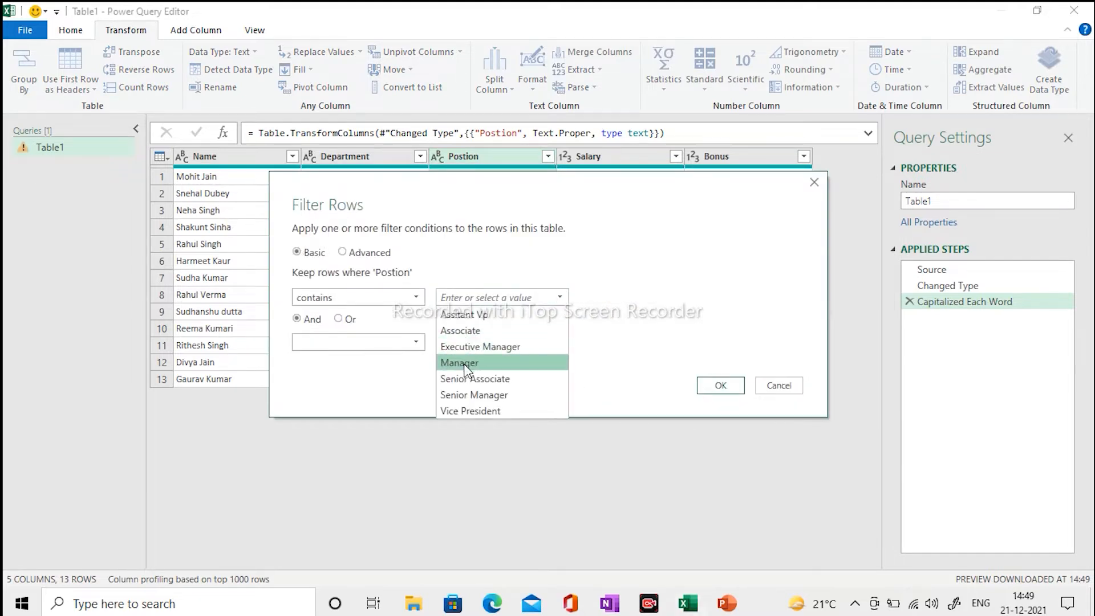
{"action": "left_click", "coordinate": [460, 362]}
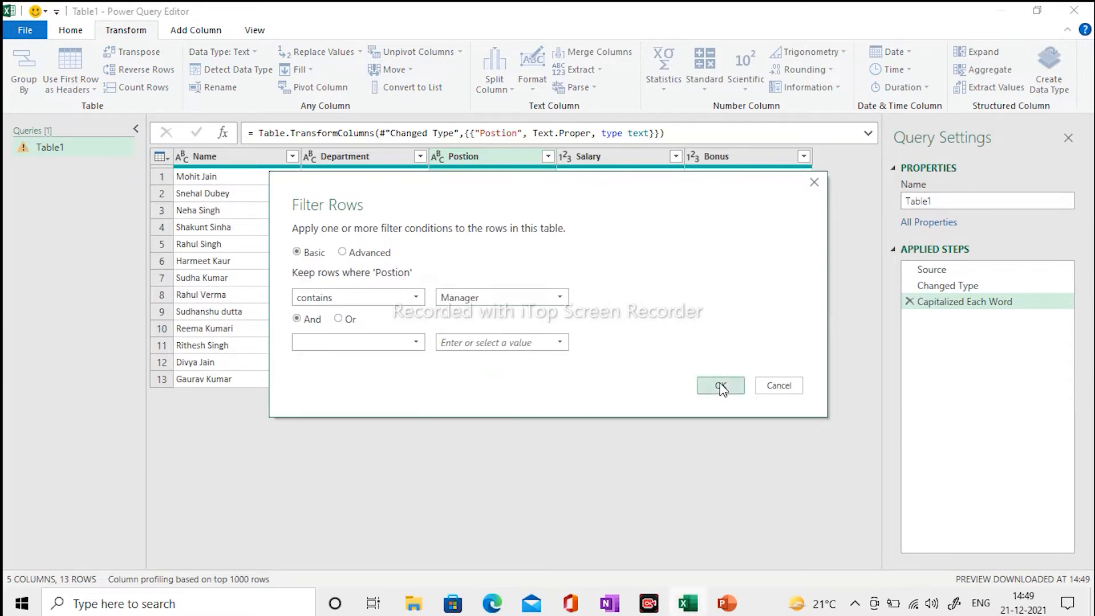
{"action": "left_click", "coordinate": [720, 386]}
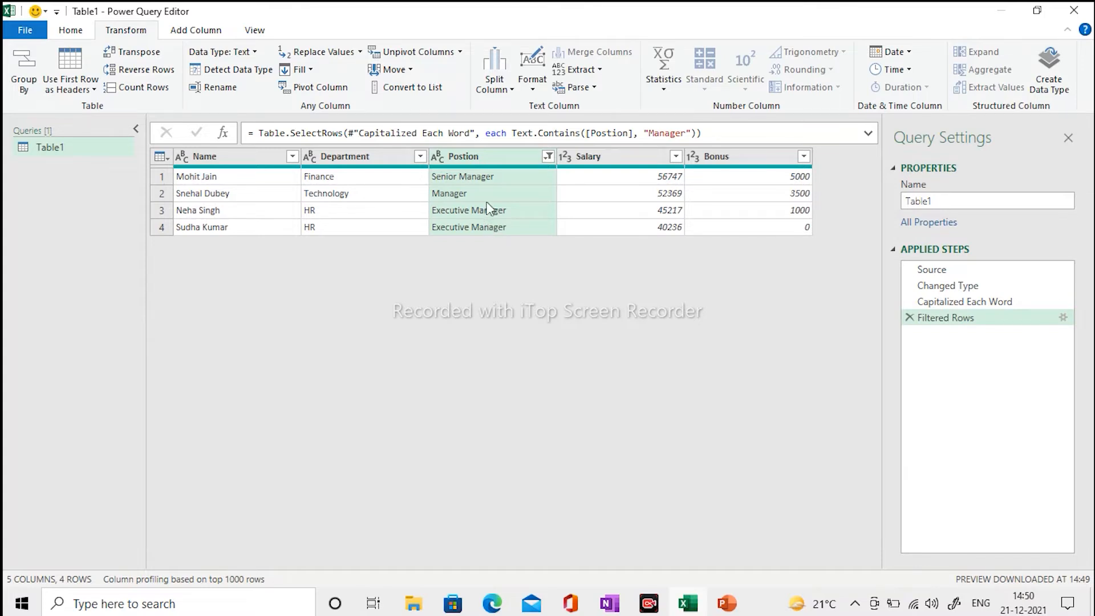
Delete the Filtered Rows and Capitalized Each Word steps from the applied steps.
{"action": "left_click", "coordinate": [908, 317]}
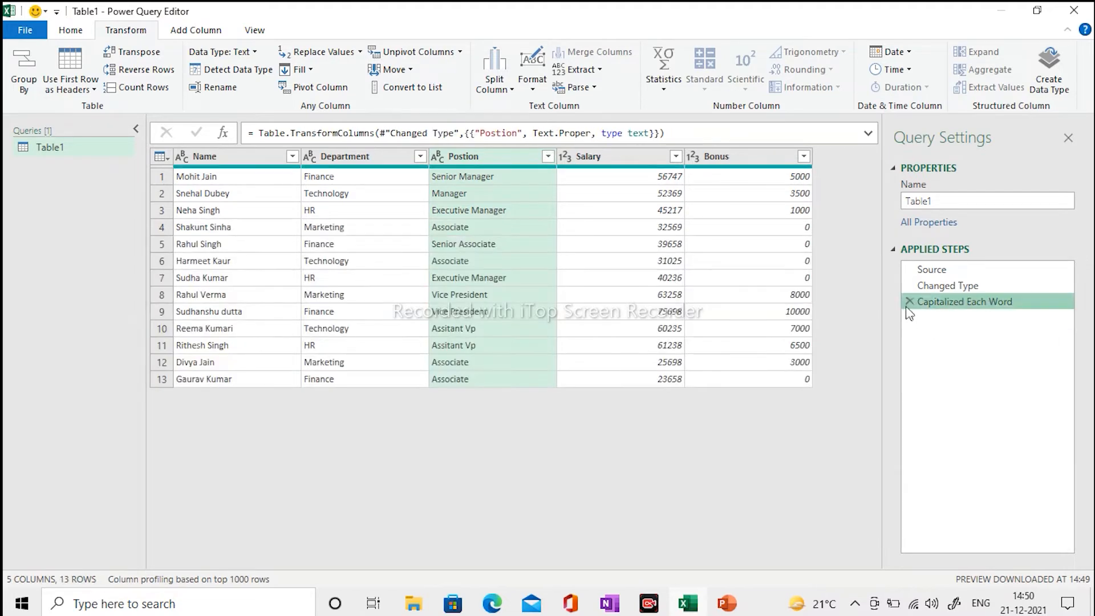
{"action": "key", "text": "Delete"}
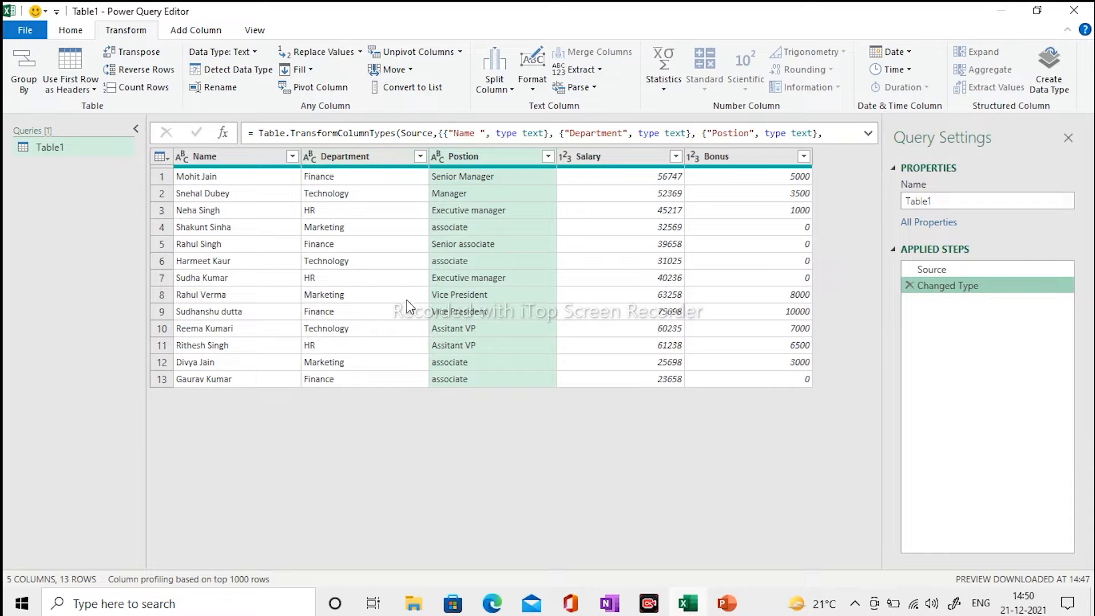
Filter the Department column to keep only the Finance and HR rows.
{"action": "left_click", "coordinate": [418, 158]}
{"action": "left_click", "coordinate": [419, 157]}
{"action": "left_click", "coordinate": [419, 157]}
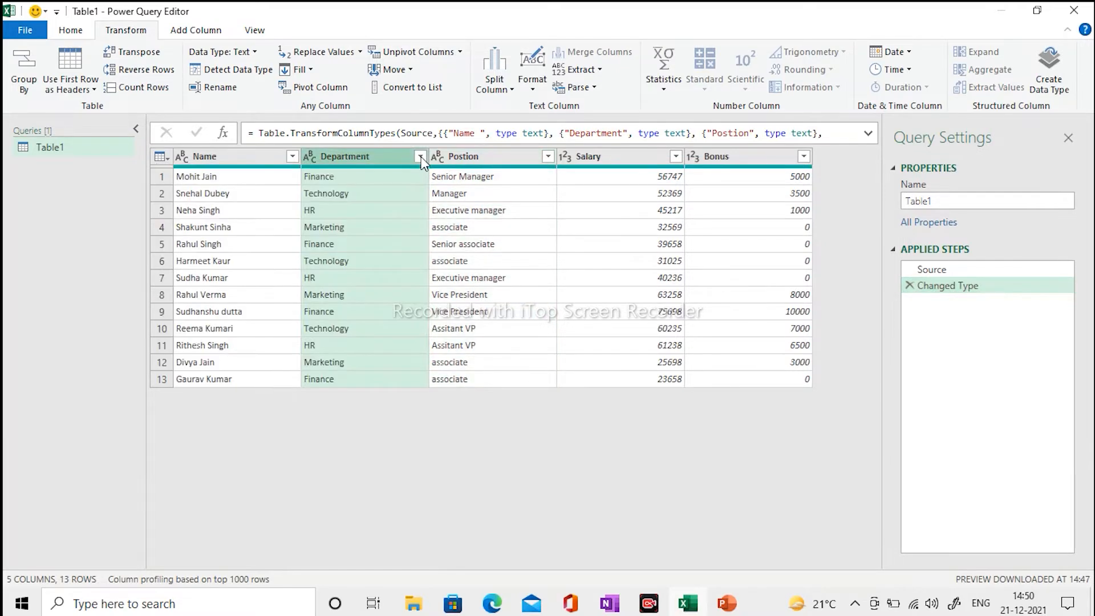
{"action": "left_click", "coordinate": [421, 157]}
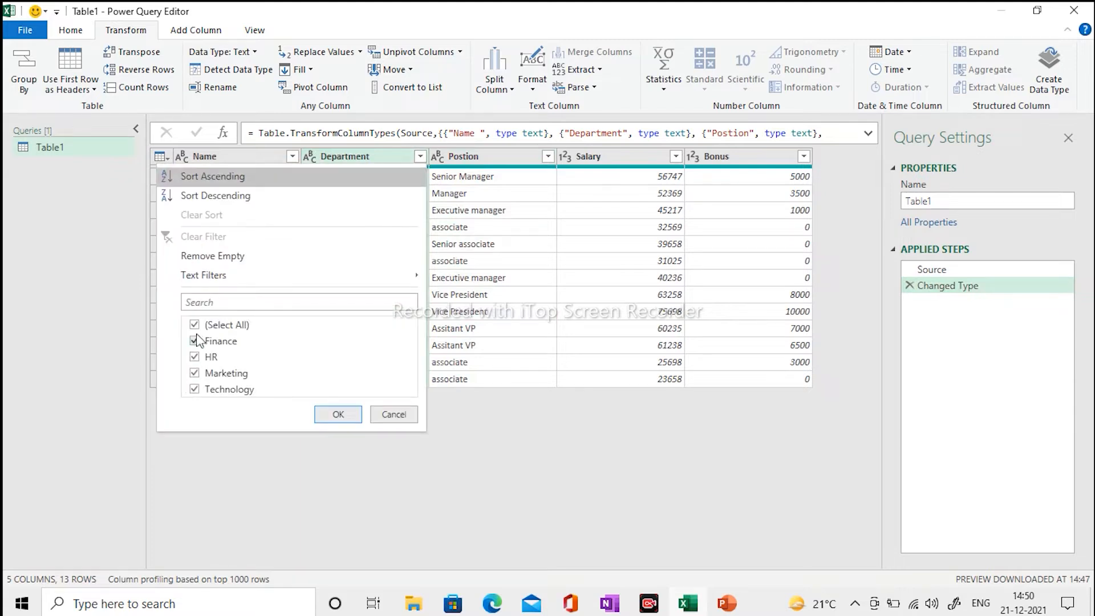
{"action": "left_click", "coordinate": [195, 327]}
{"action": "left_click", "coordinate": [194, 341]}
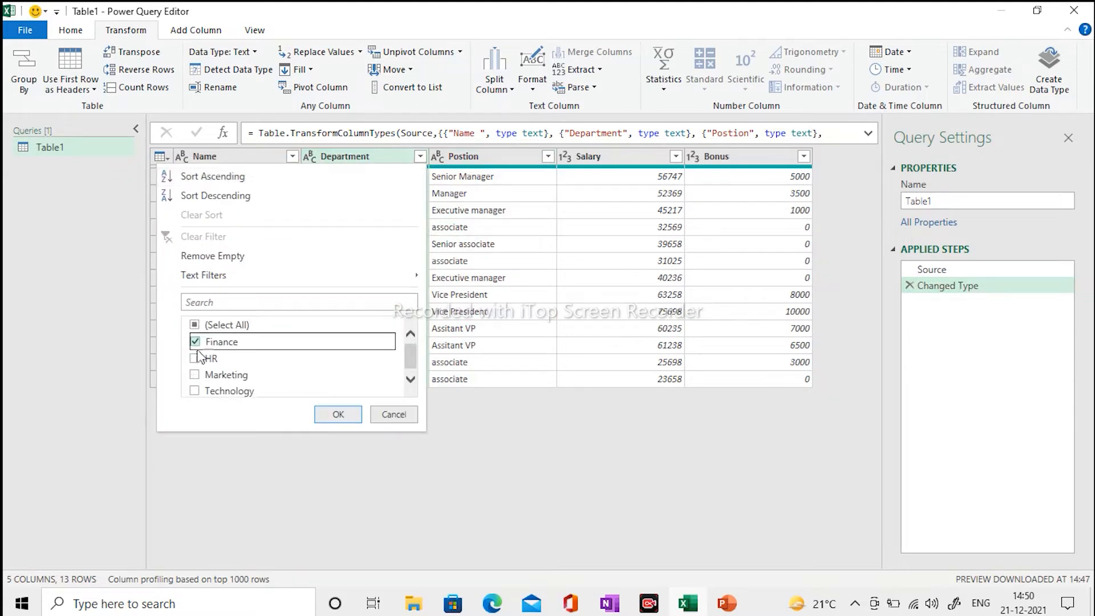
{"action": "left_click", "coordinate": [196, 359]}
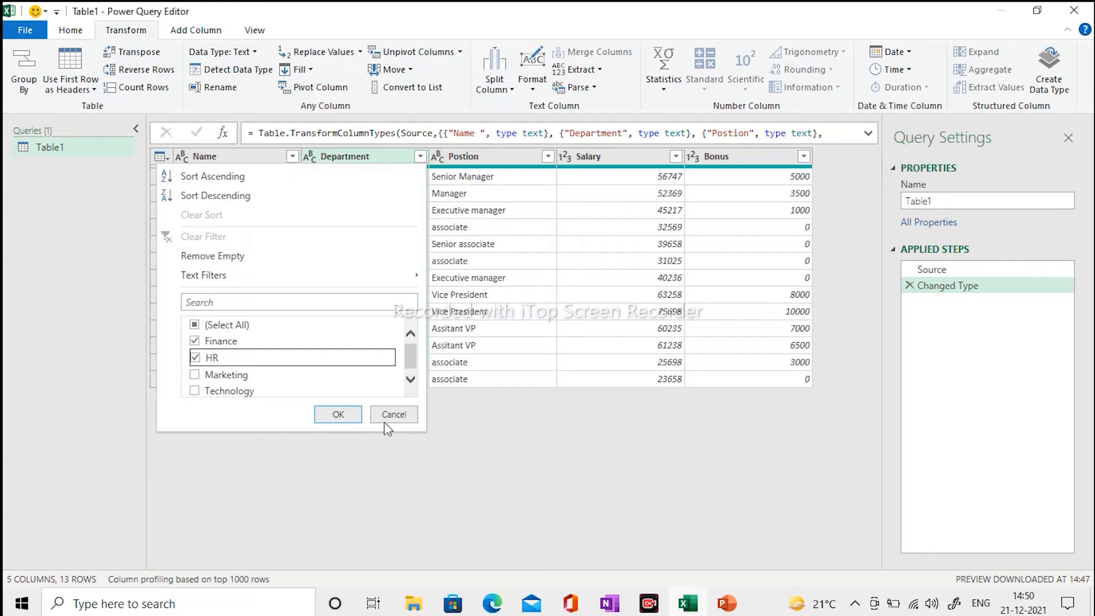
{"action": "left_click", "coordinate": [332, 413]}
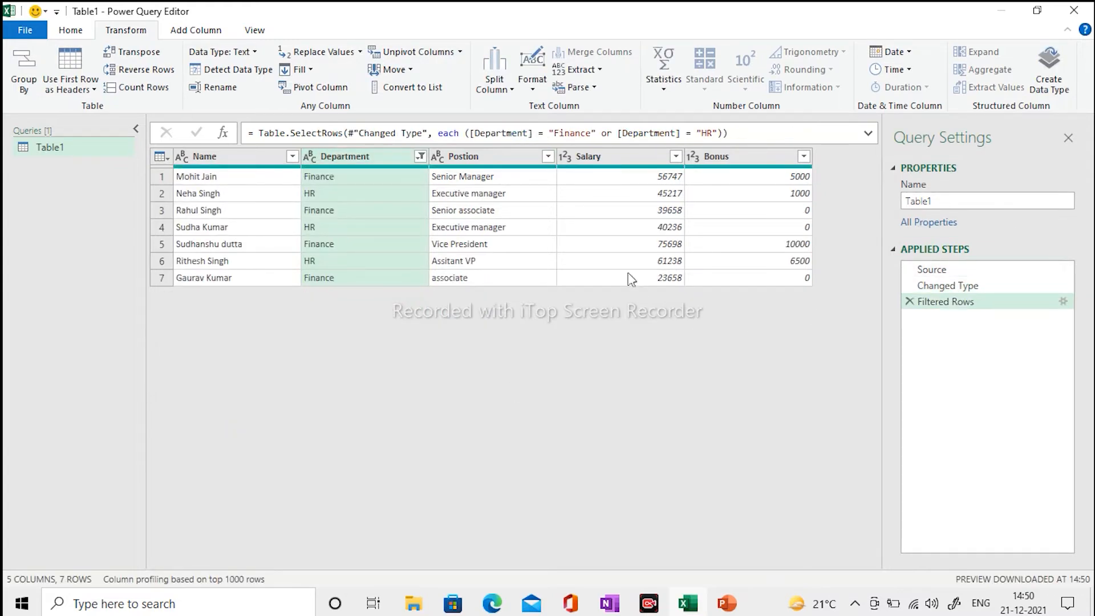
Switch the Filtered Rows step's conditions to Advanced and add a third Department clause joined with Or.
{"action": "left_click", "coordinate": [743, 137]}
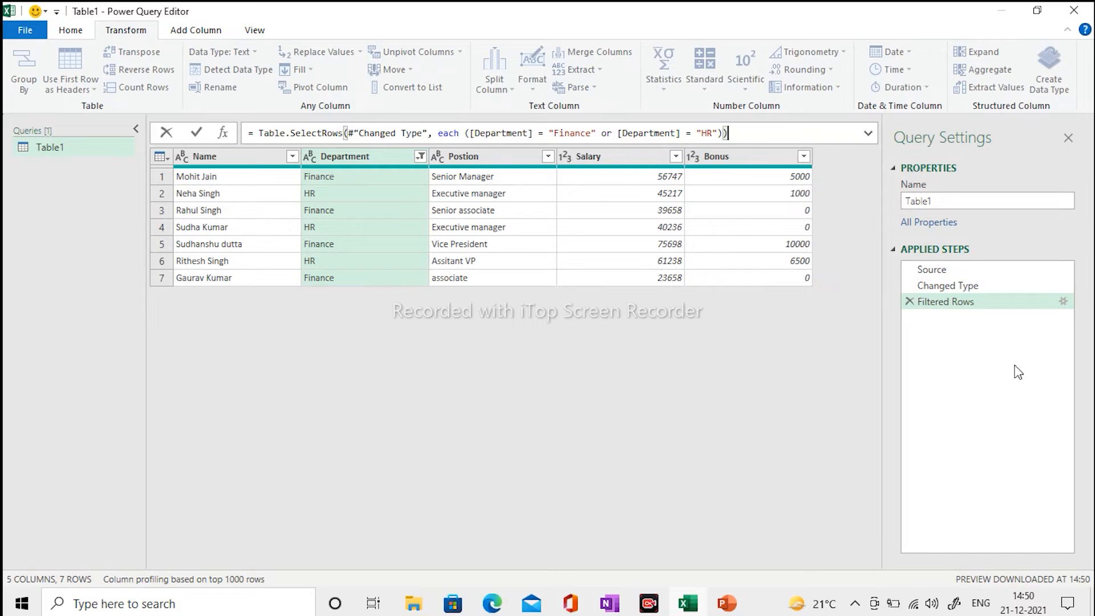
{"action": "left_click", "coordinate": [1063, 302]}
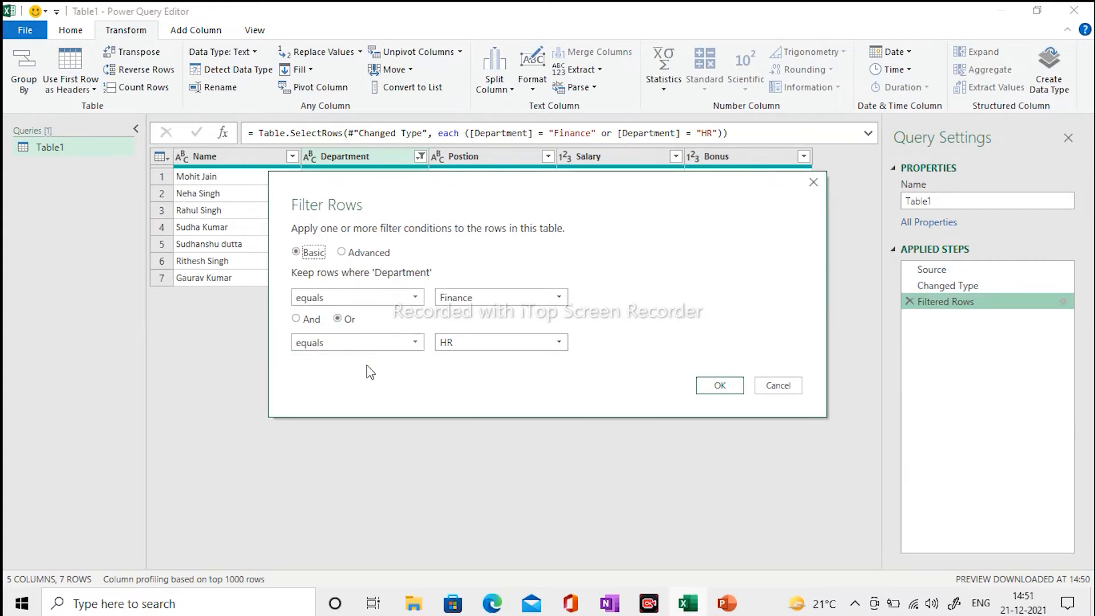
{"action": "left_click", "coordinate": [342, 252]}
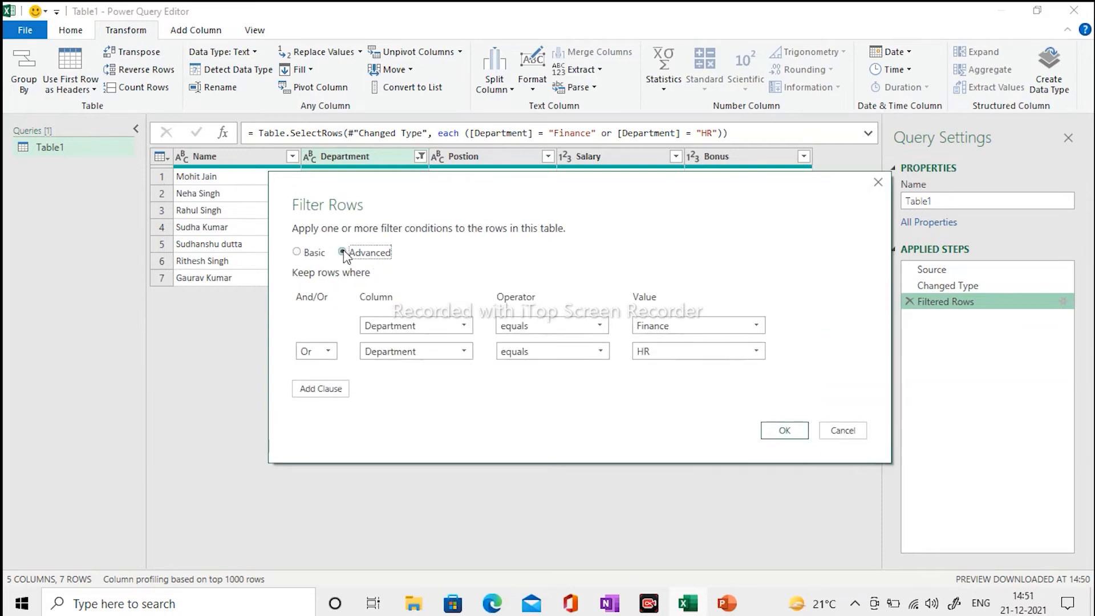
{"action": "left_click", "coordinate": [337, 392]}
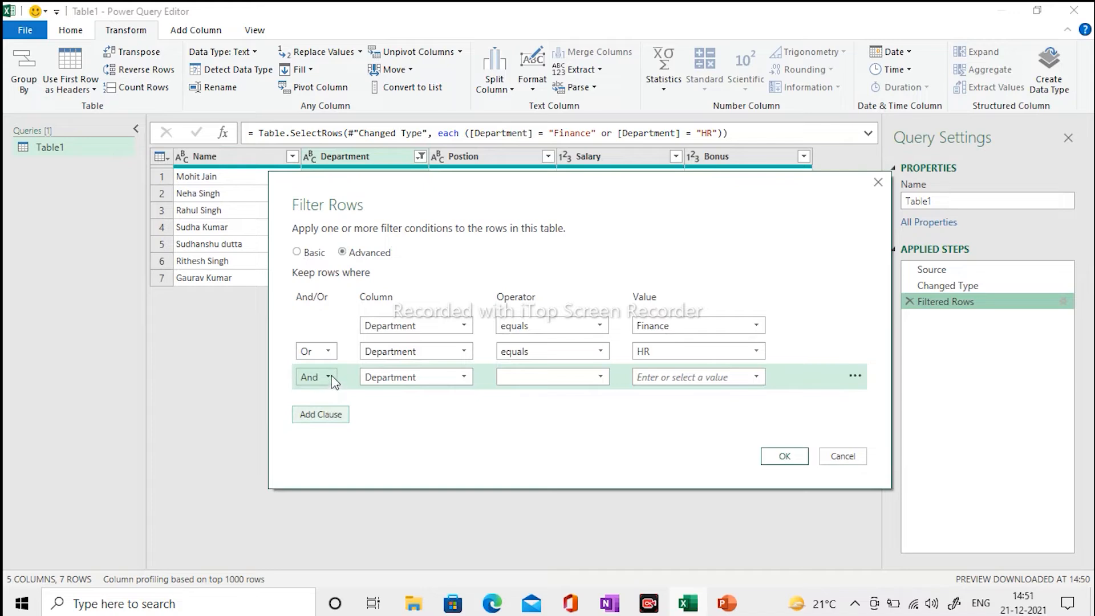
{"action": "left_click", "coordinate": [330, 376]}
{"action": "left_click", "coordinate": [311, 409]}
Set the third clause to Department equals Marketing and apply the filter.
{"action": "left_click", "coordinate": [601, 376]}
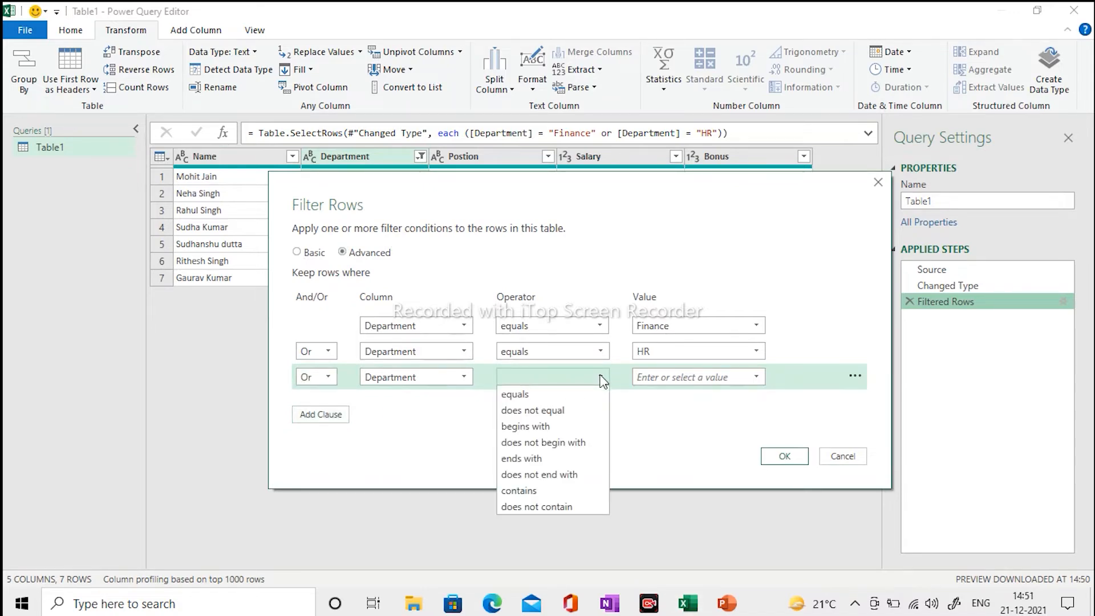
{"action": "left_click", "coordinate": [563, 399]}
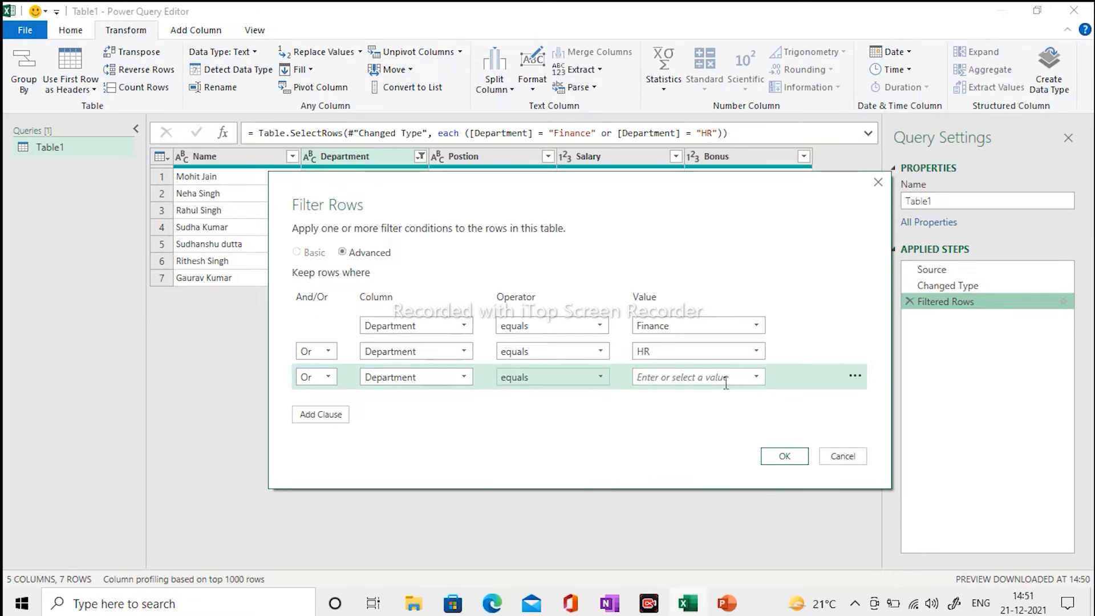
{"action": "left_click", "coordinate": [756, 377]}
{"action": "left_click", "coordinate": [677, 395]}
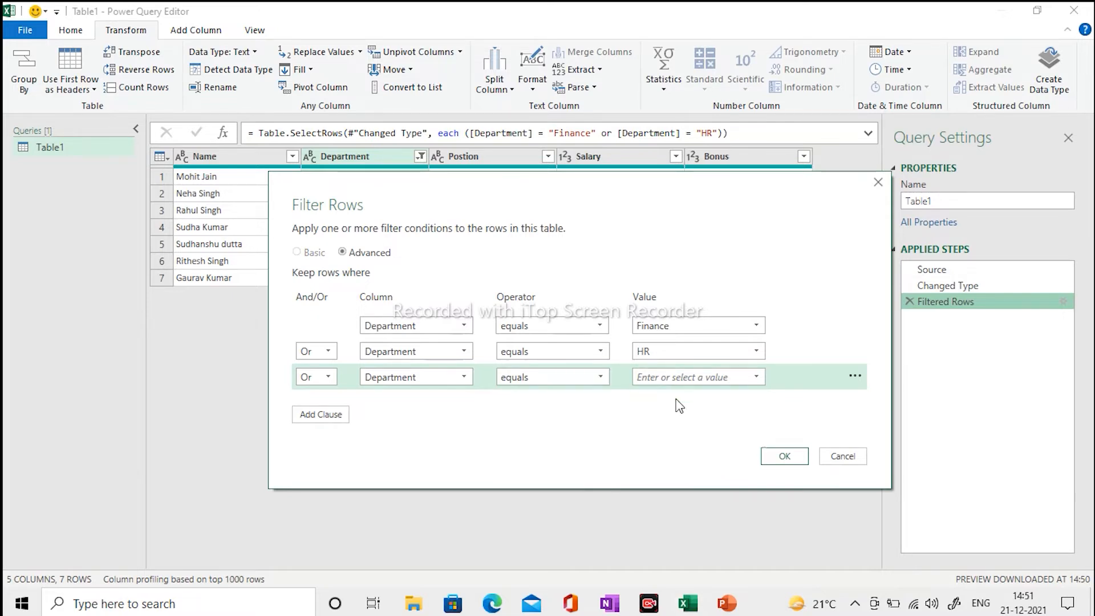
{"action": "left_click", "coordinate": [755, 378]}
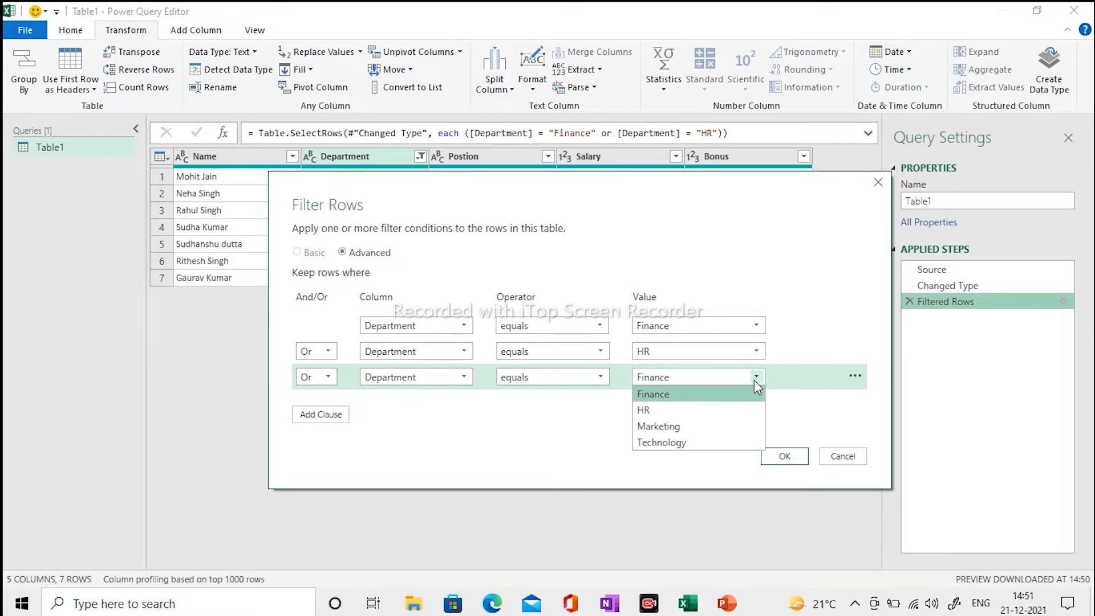
{"action": "left_click", "coordinate": [643, 427]}
{"action": "left_click", "coordinate": [783, 459]}
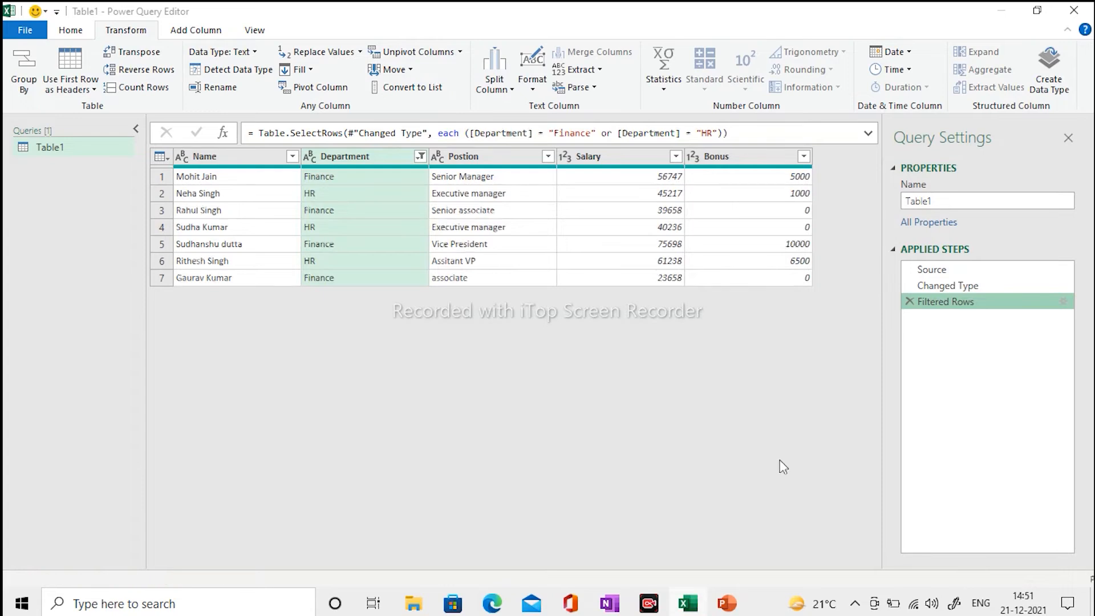
Delete the Marketing clause from the Filtered Rows conditions and apply the filter.
{"action": "left_click", "coordinate": [1063, 303]}
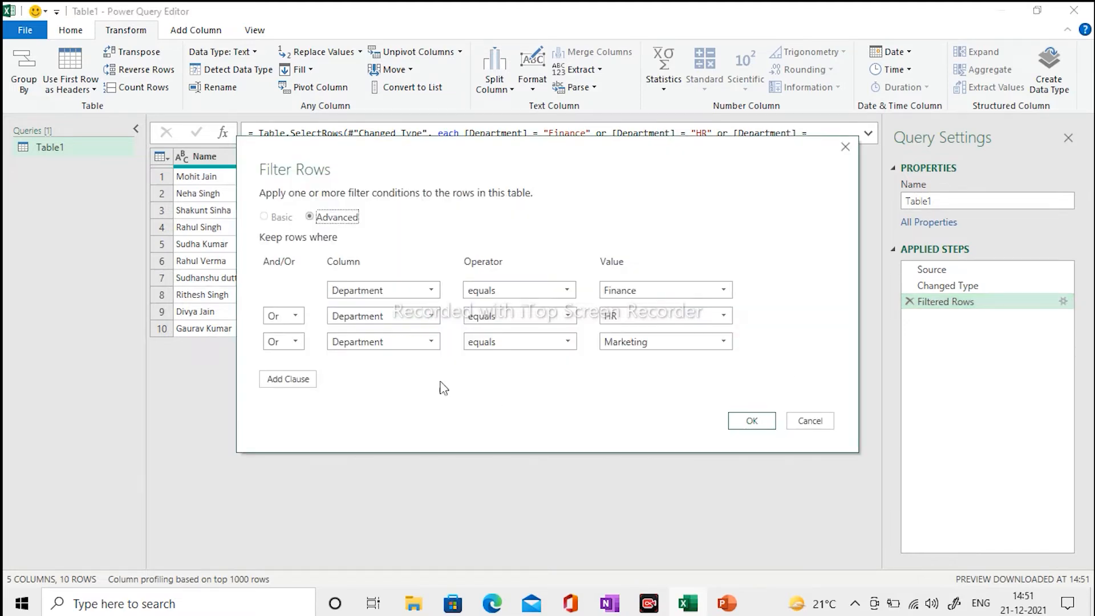
{"action": "left_click", "coordinate": [292, 341]}
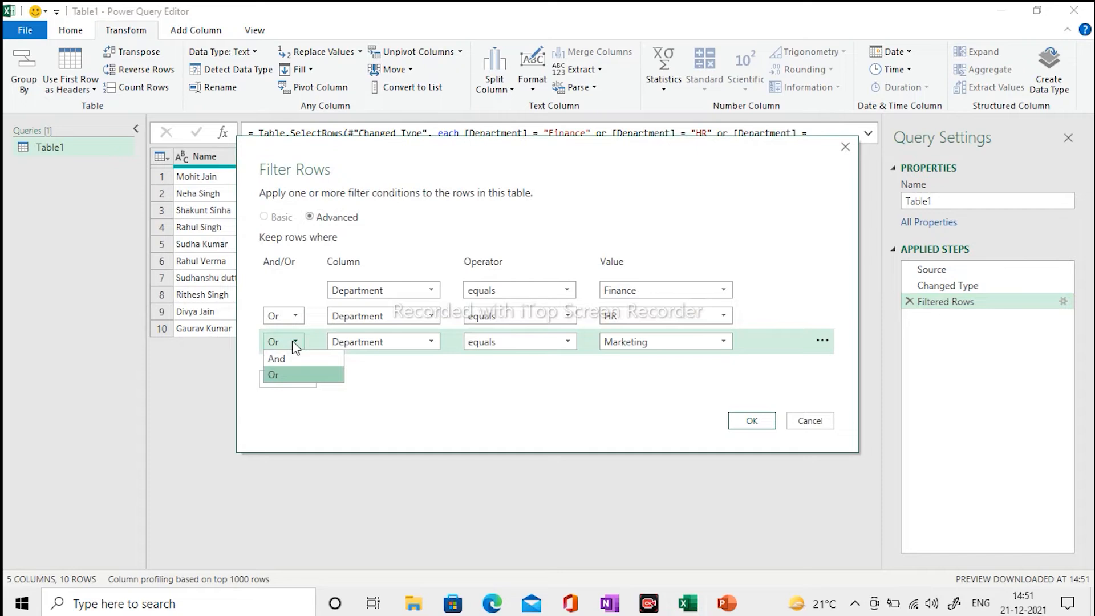
{"action": "left_click", "coordinate": [362, 380]}
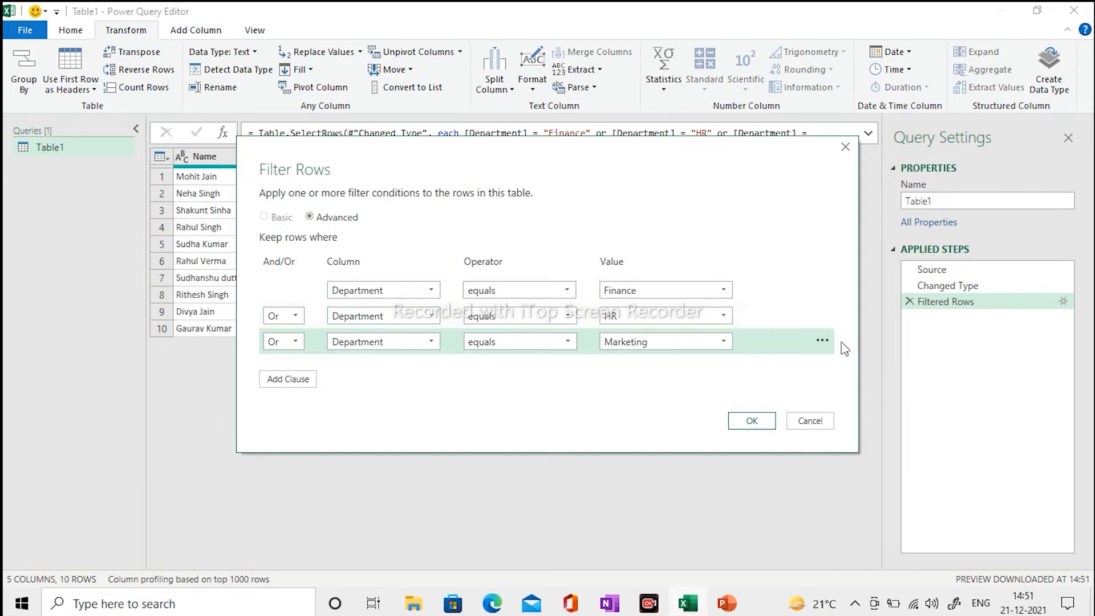
{"action": "left_click", "coordinate": [822, 343]}
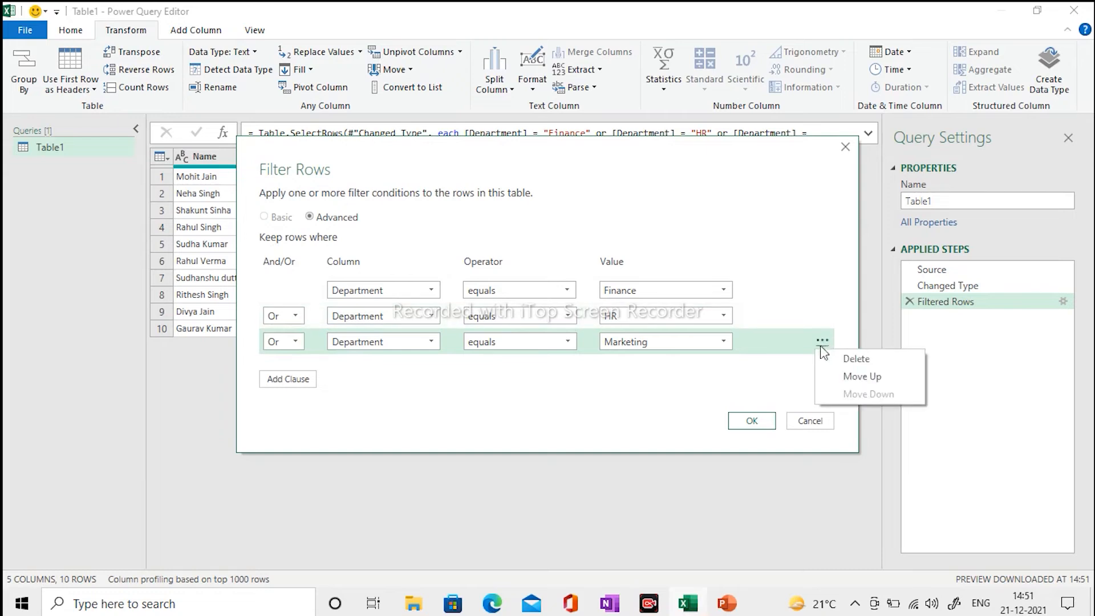
{"action": "left_click", "coordinate": [836, 360]}
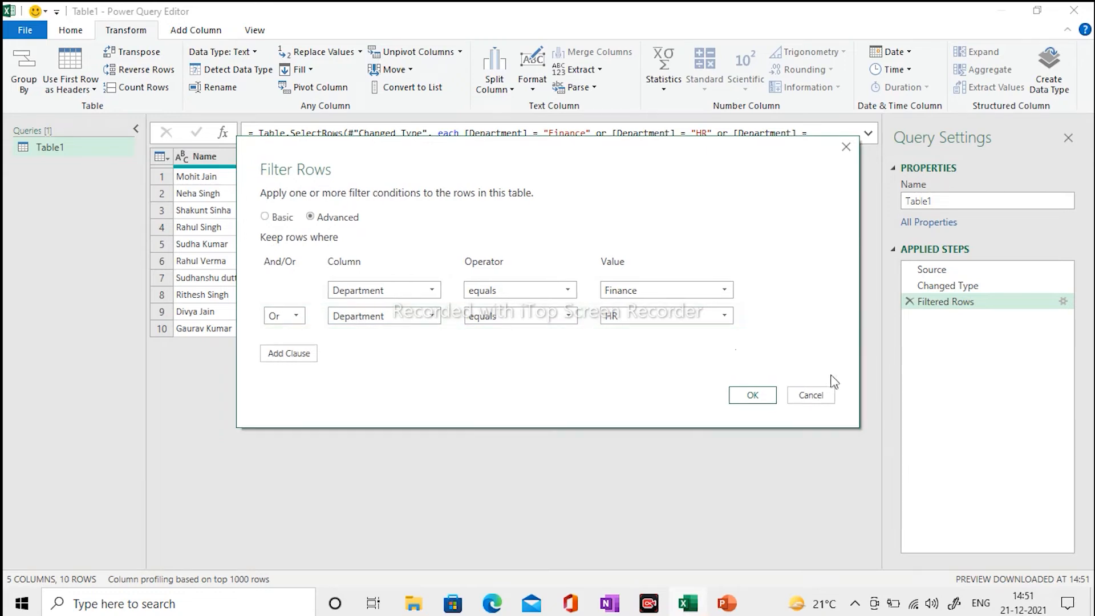
{"action": "left_click", "coordinate": [747, 398]}
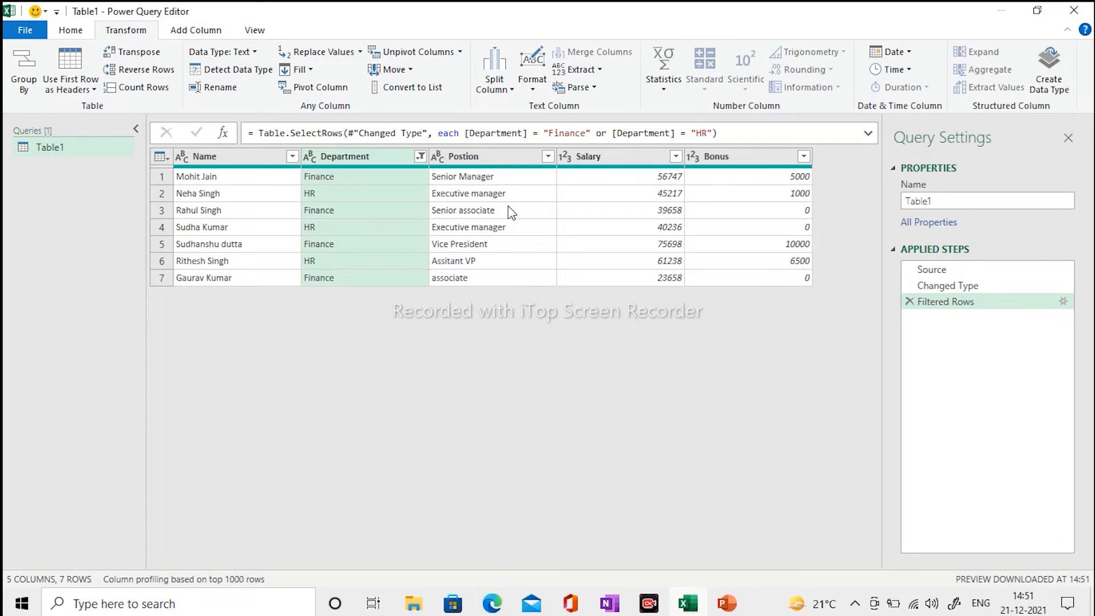
Add an advanced And clause to the Filtered Rows step requiring Postion to contain Manager, and apply it.
{"action": "left_click", "coordinate": [1062, 302]}
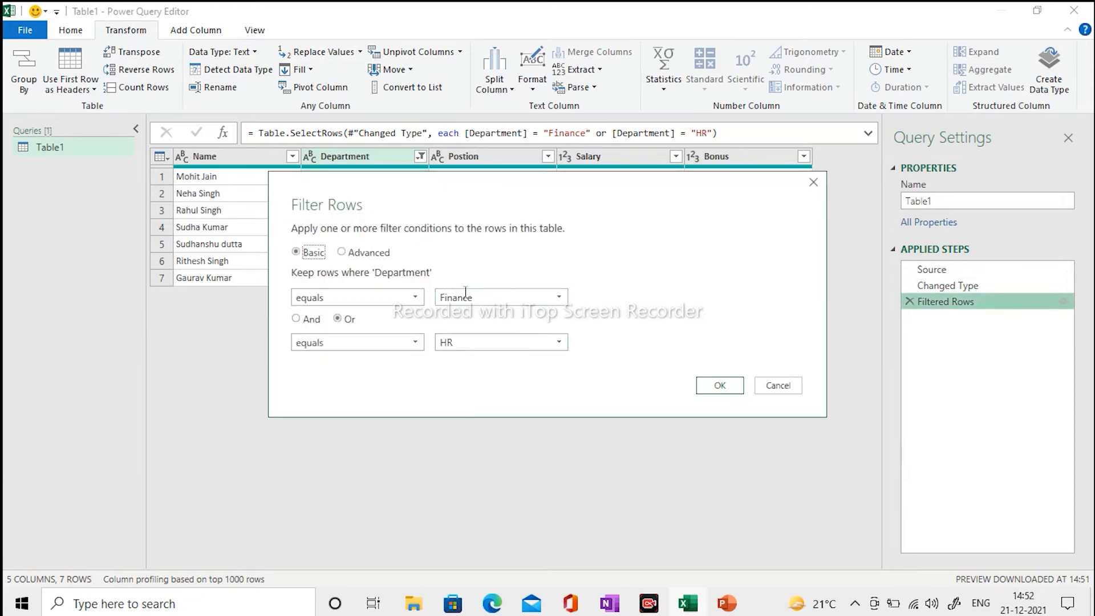
{"action": "left_click", "coordinate": [342, 252]}
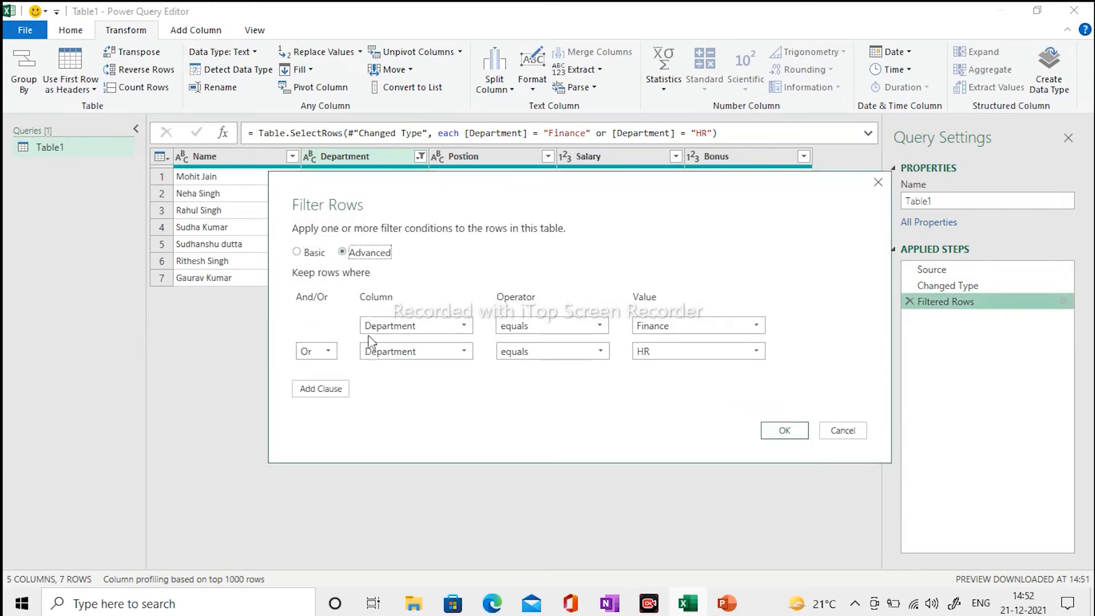
{"action": "left_click", "coordinate": [337, 390]}
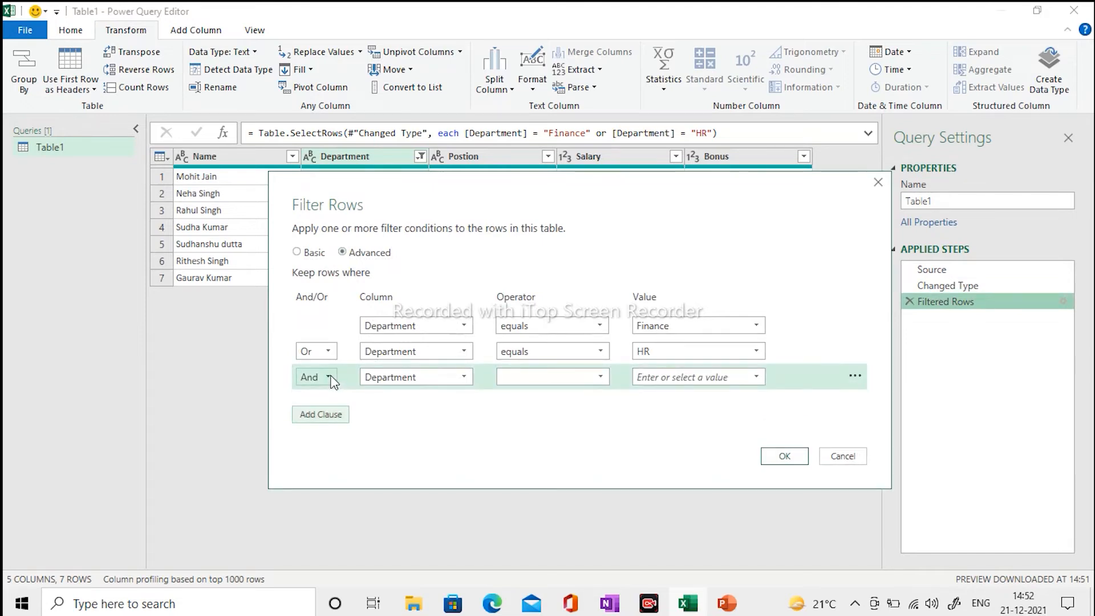
{"action": "left_click", "coordinate": [464, 377]}
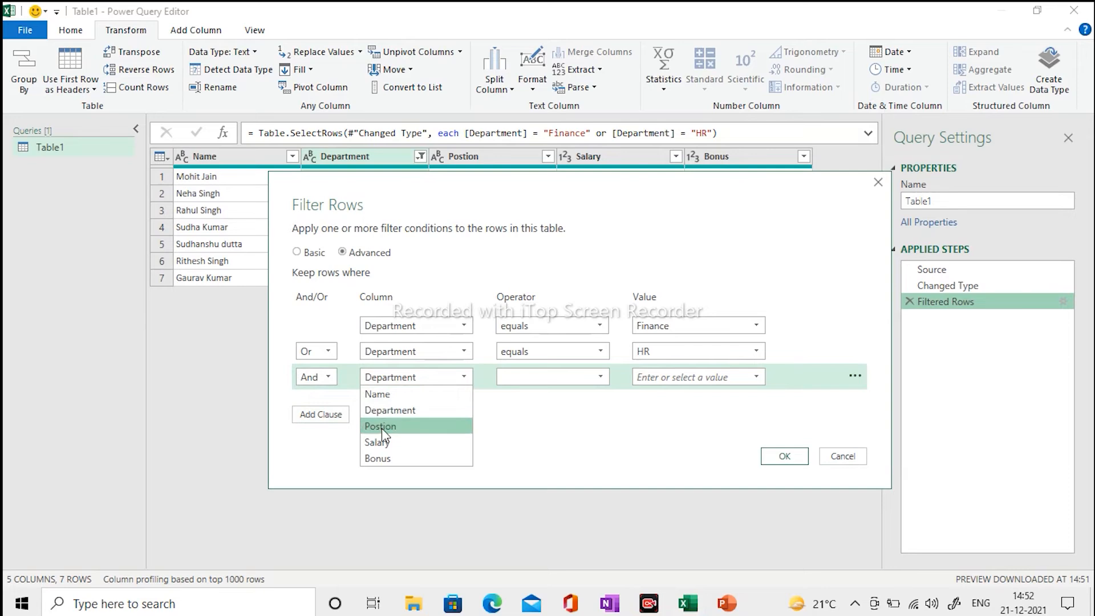
{"action": "left_click", "coordinate": [392, 426]}
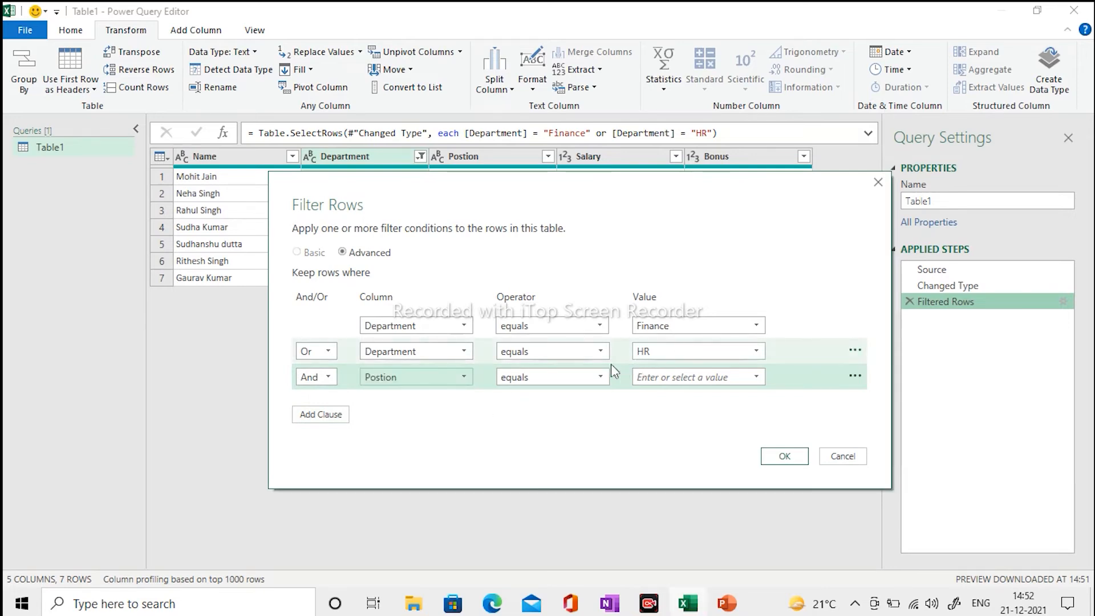
{"action": "left_click", "coordinate": [601, 378]}
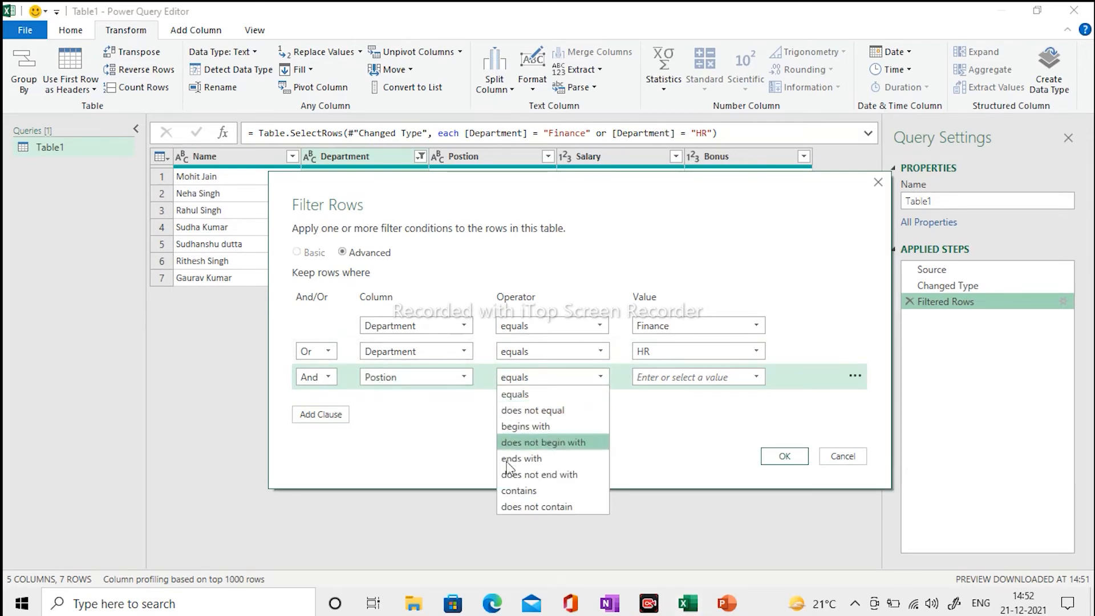
{"action": "left_click", "coordinate": [515, 491]}
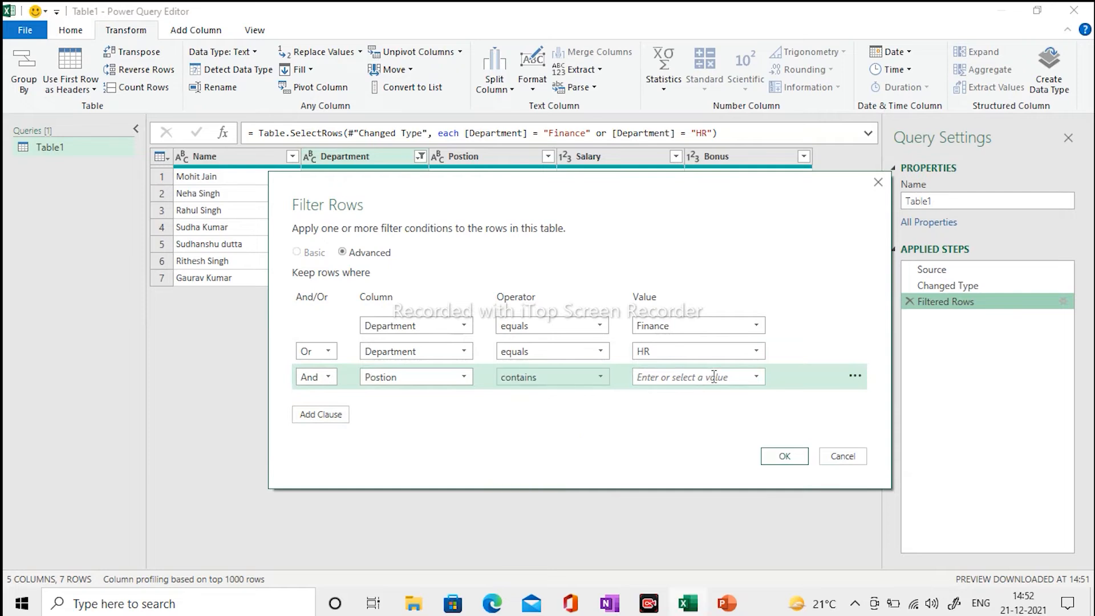
{"action": "left_click", "coordinate": [755, 377]}
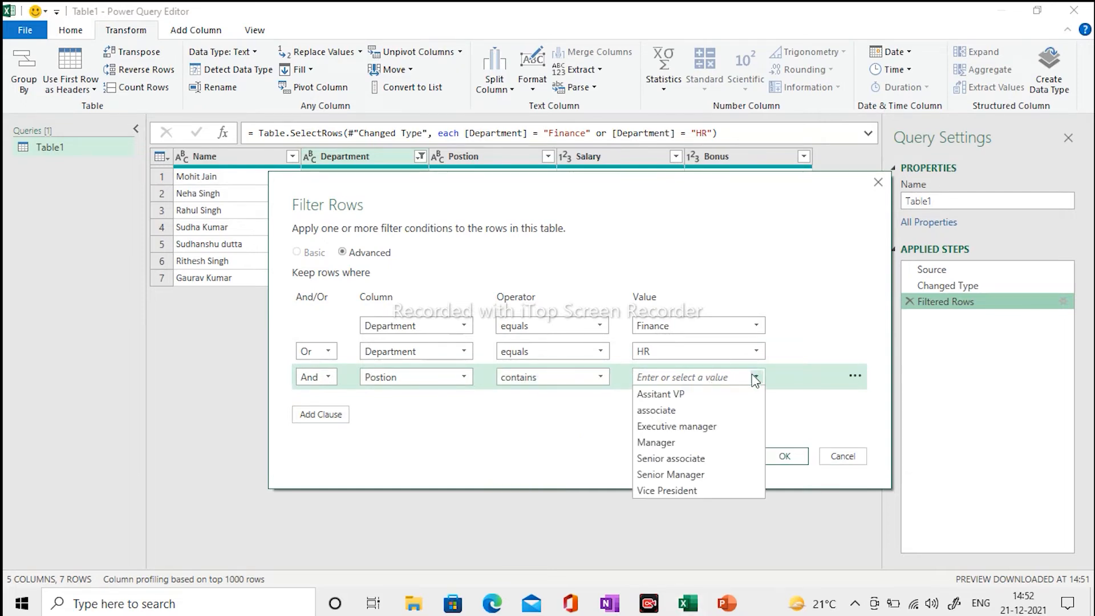
{"action": "left_click", "coordinate": [650, 443]}
{"action": "left_click", "coordinate": [776, 459]}
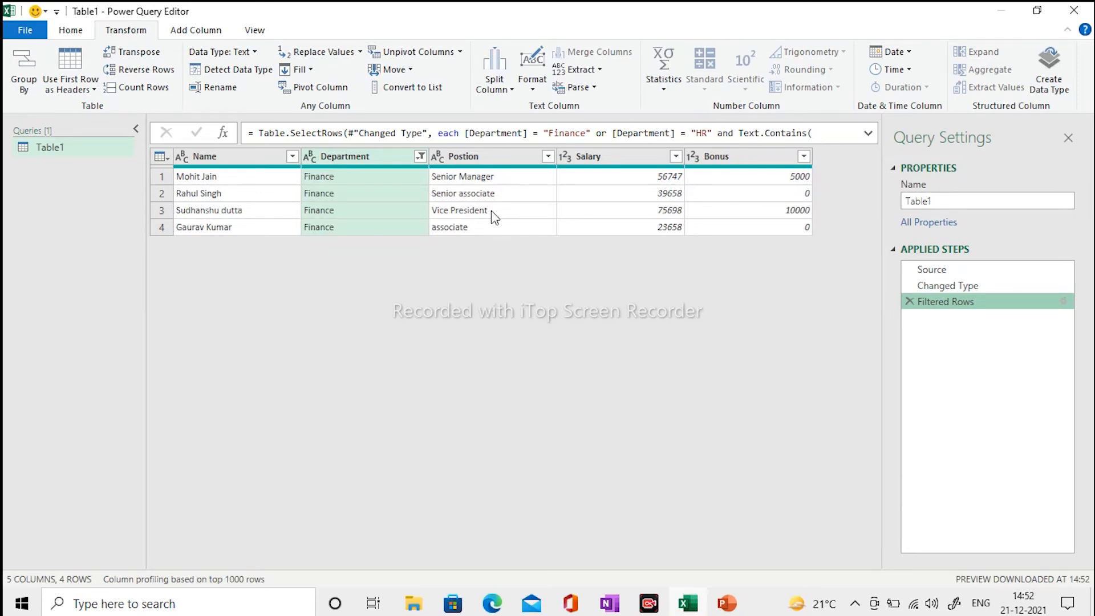
Enclose the Finance-or-HR Department conditions in parentheses in the Filtered Rows formula and apply the change.
{"action": "left_click", "coordinate": [867, 134]}
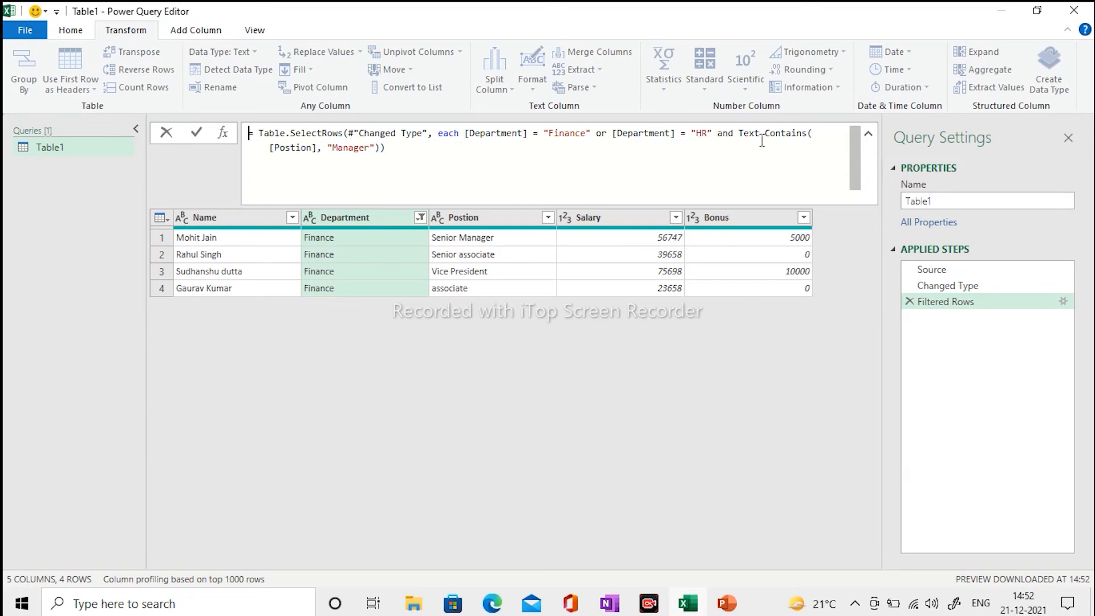
{"action": "mouse_move", "coordinate": [762, 139]}
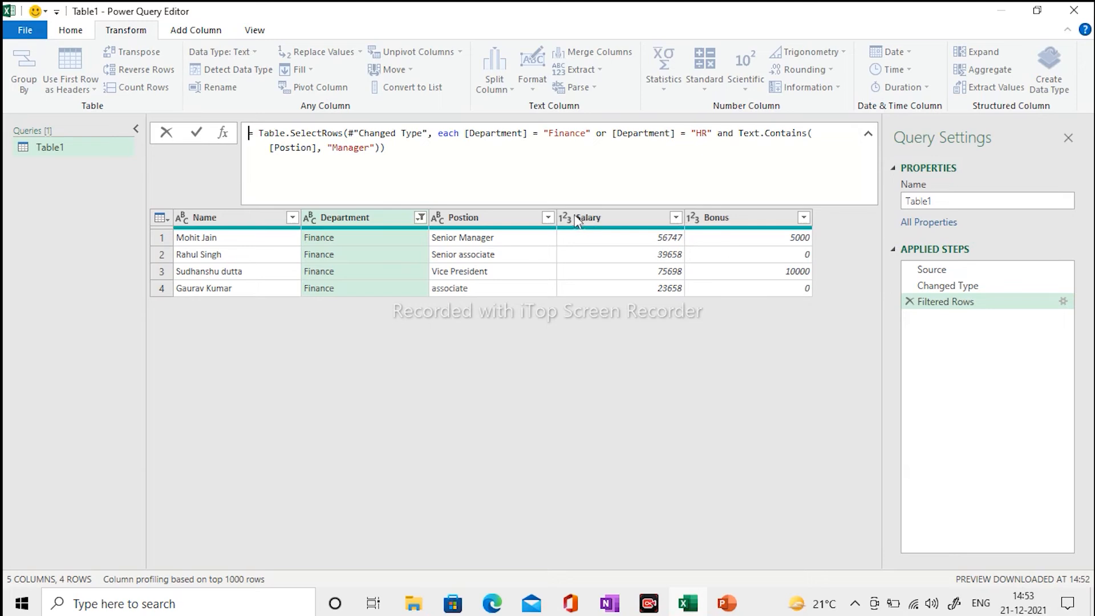
{"action": "left_click", "coordinate": [463, 133]}
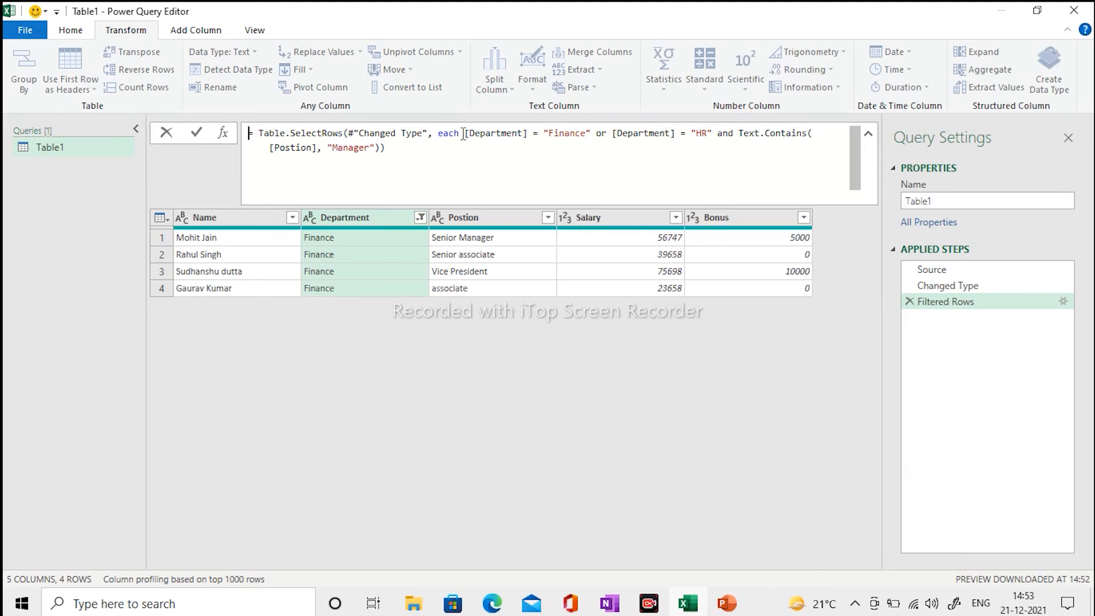
{"action": "type", "text": "("}
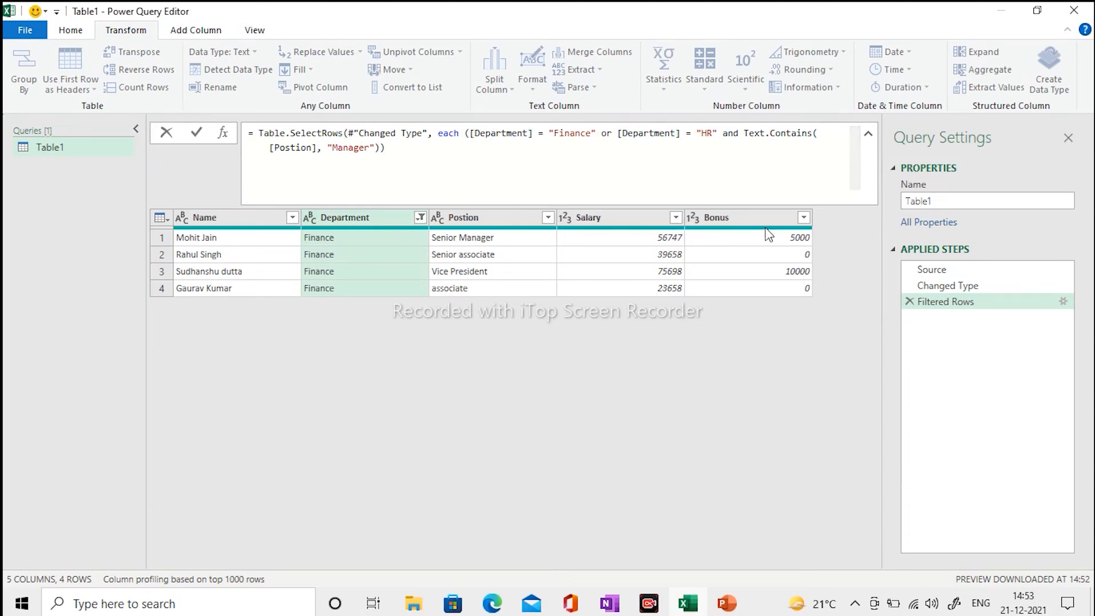
{"action": "type", "text": ")"}
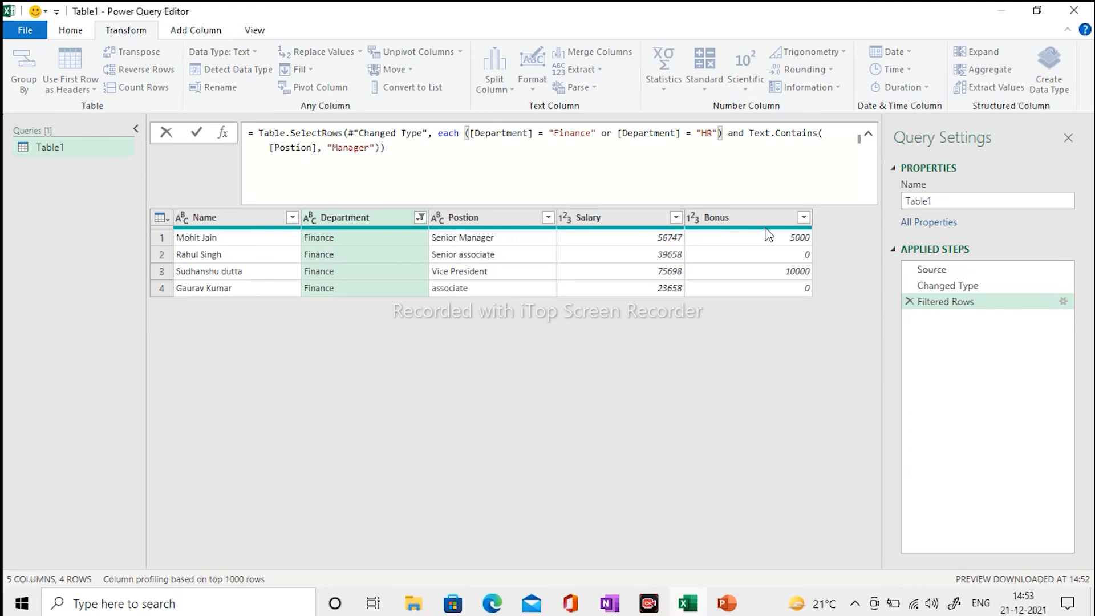
{"action": "left_click", "coordinate": [765, 227]}
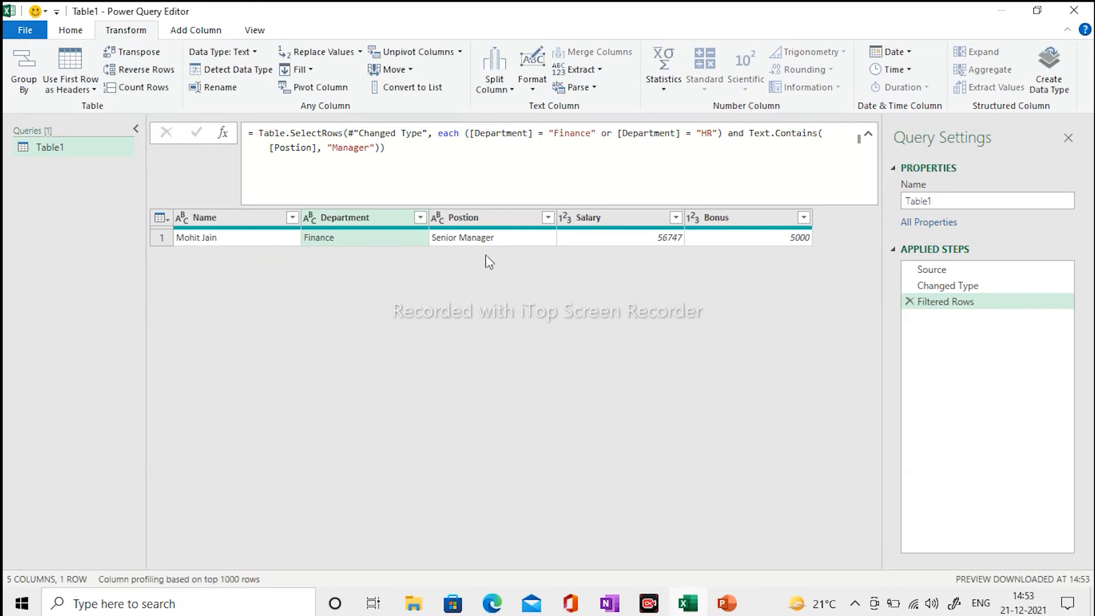